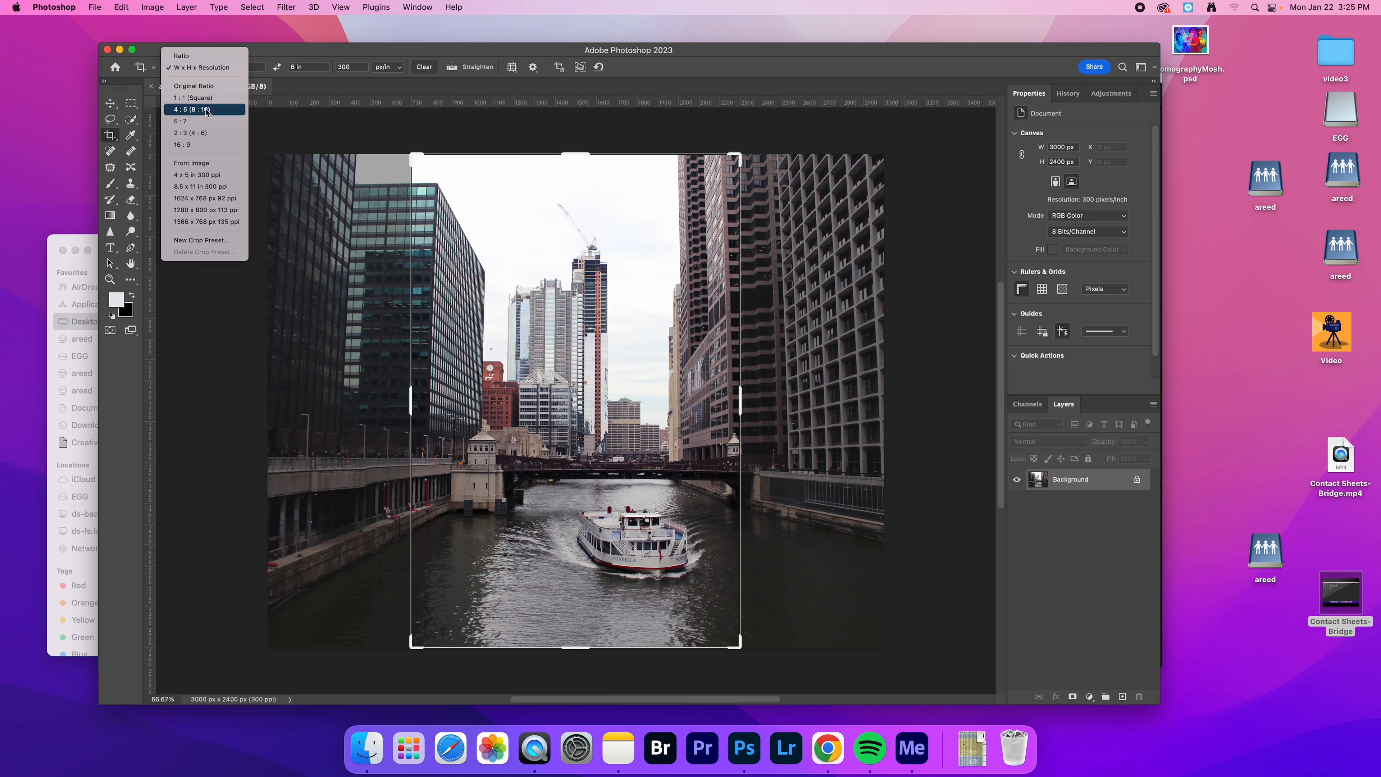
Crop the photo to a landscape 6 x 4 in frame at 300 px/in, tightened around the river, bridge and boat
{"action": "left_click", "coordinate": [223, 67]}
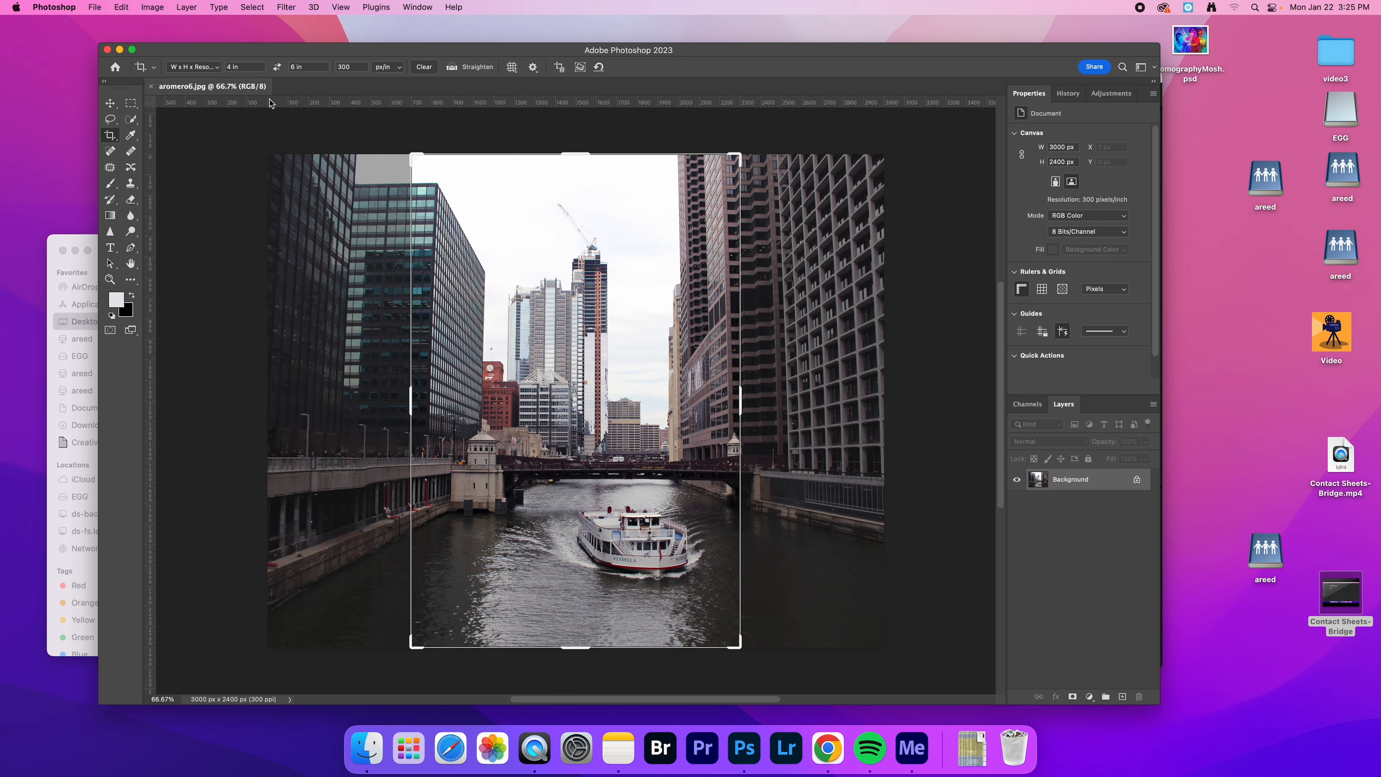
{"action": "left_click", "coordinate": [278, 67]}
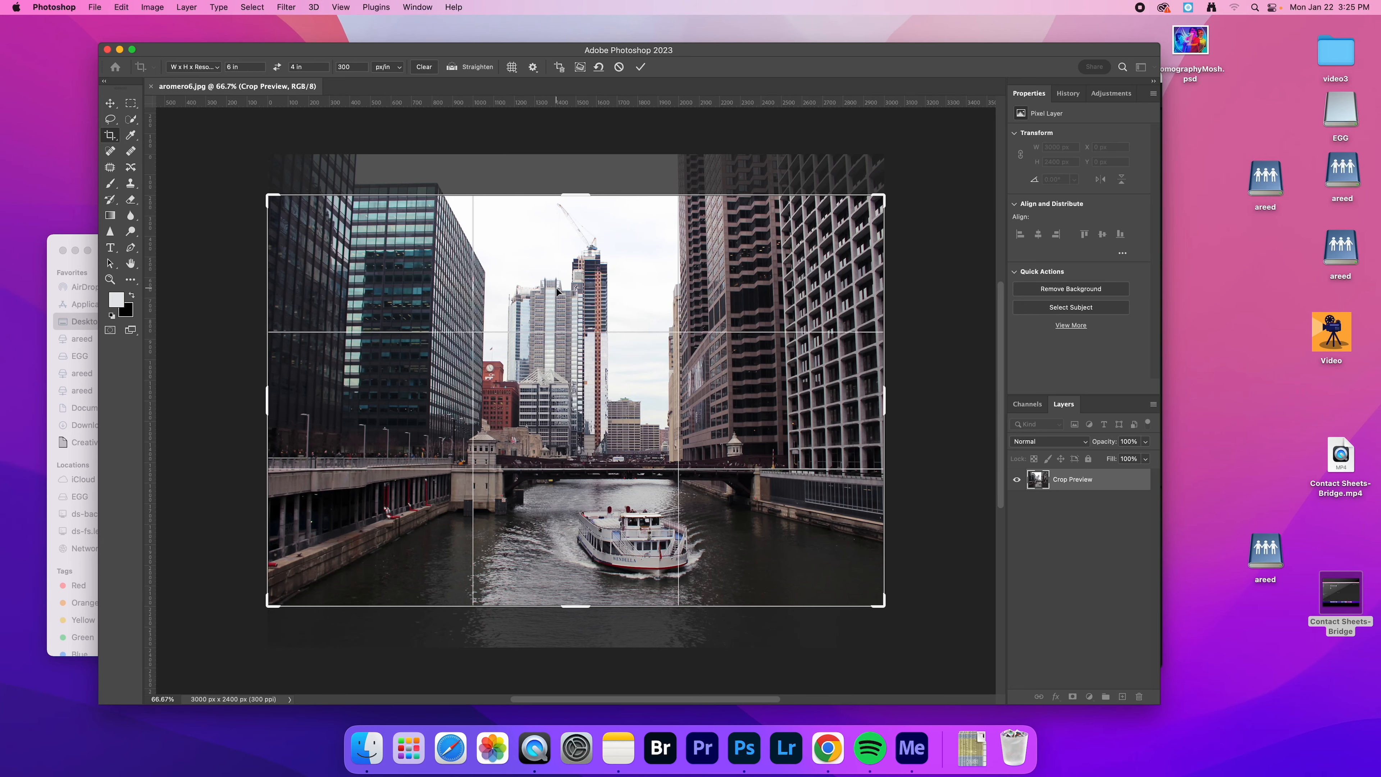
{"action": "mouse_move", "coordinate": [554, 289]}
{"action": "left_mouse_down"}
{"action": "mouse_move", "coordinate": [540, 278]}
{"action": "mouse_move", "coordinate": [554, 271]}
{"action": "left_mouse_up"}
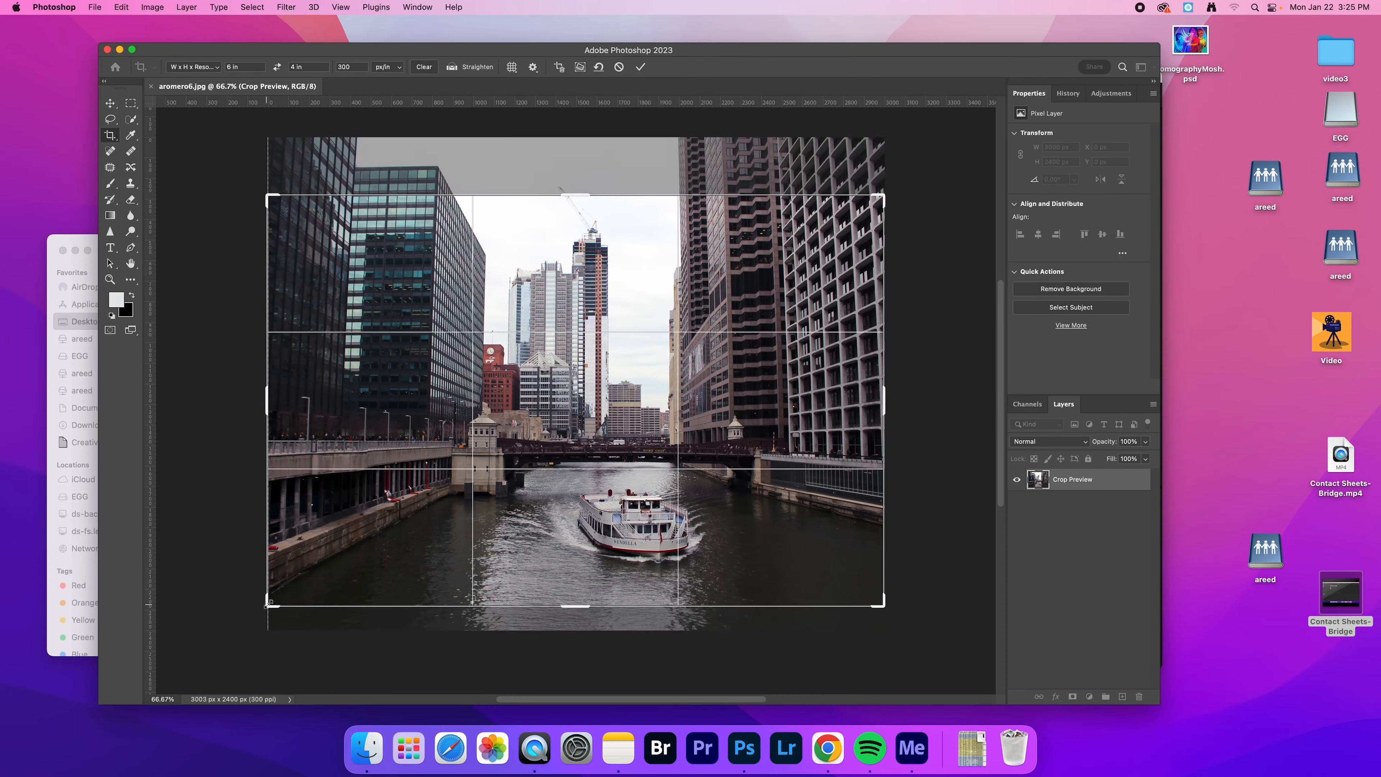
{"action": "left_click_drag", "start_coordinate": [268, 604], "coordinate": [307, 580]}
{"action": "left_click_drag", "start_coordinate": [426, 418], "coordinate": [427, 375]}
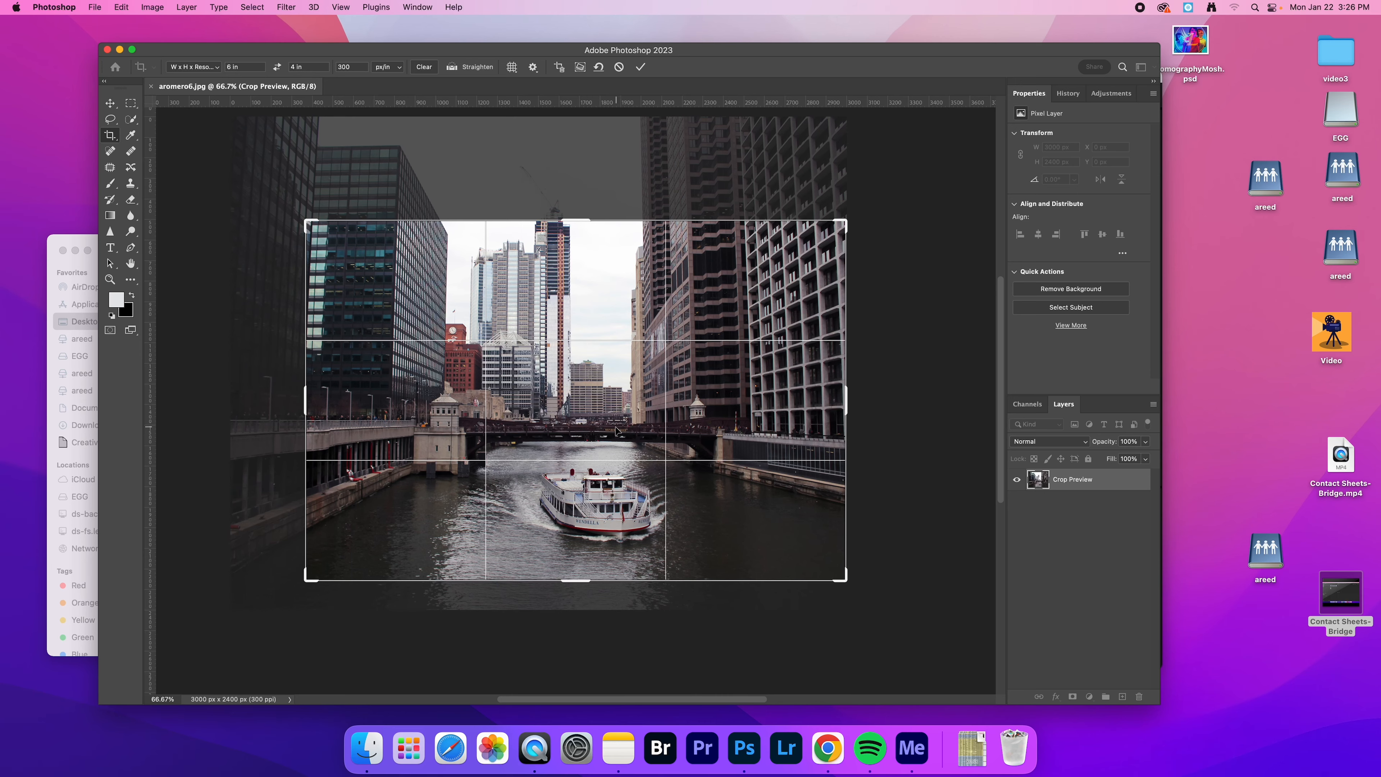
{"action": "left_click_drag", "start_coordinate": [878, 362], "coordinate": [876, 361]}
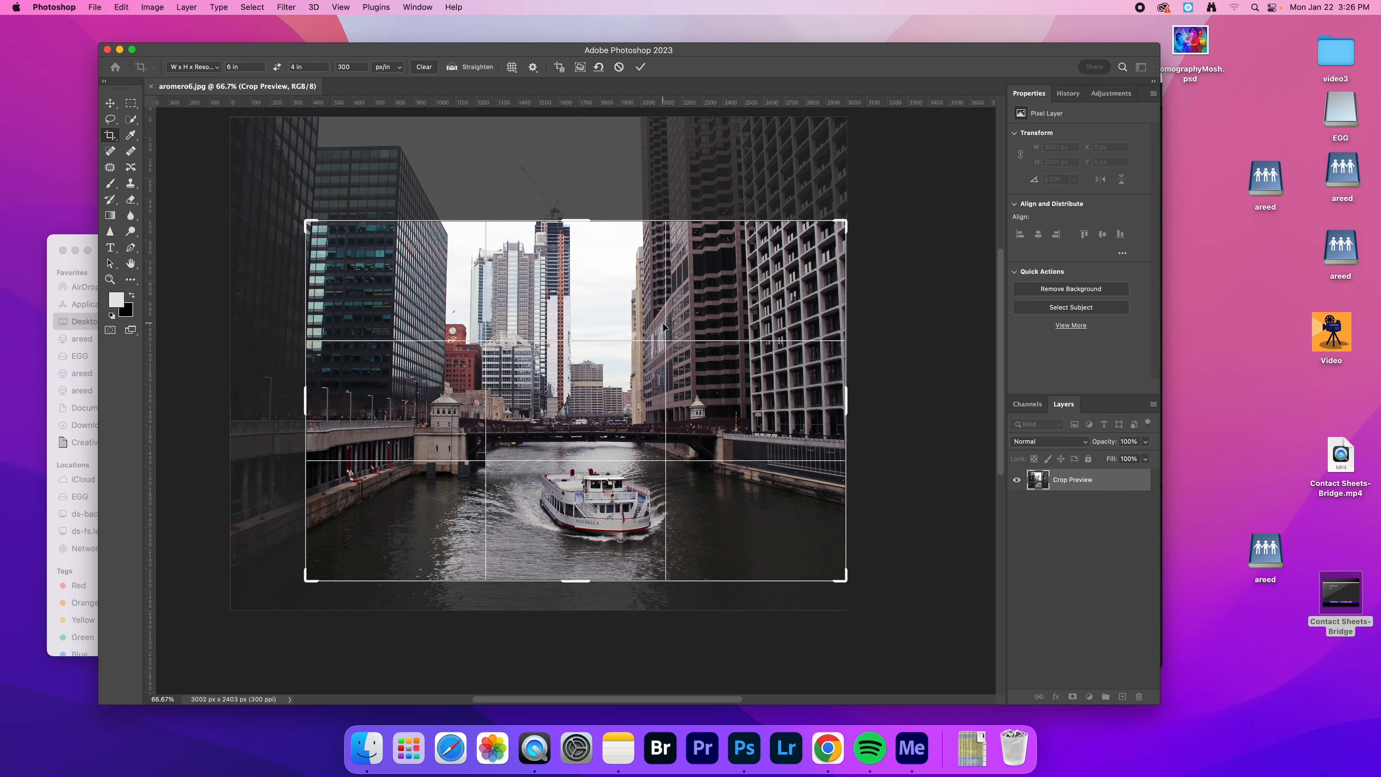
{"action": "left_click", "coordinate": [641, 68]}
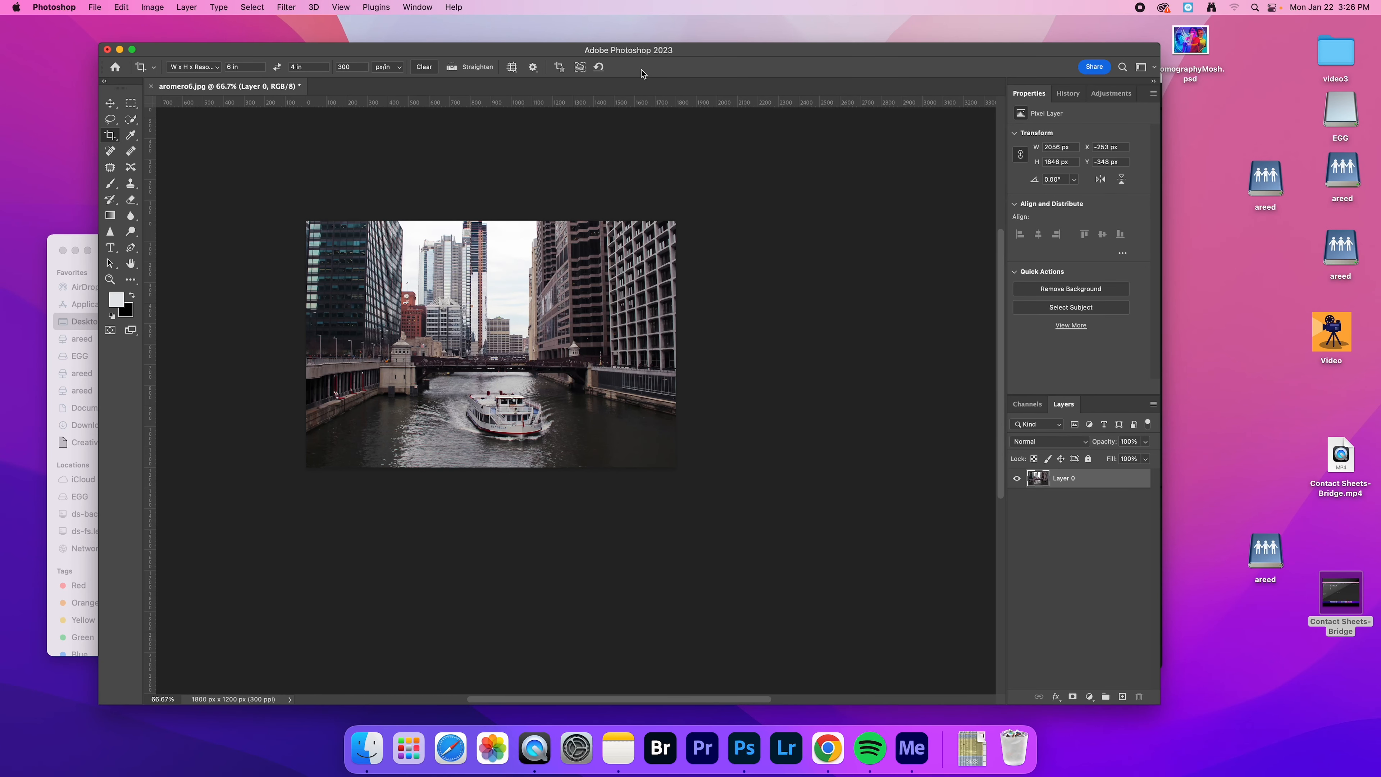
Add a Levels adjustment layer over the whole cropped photo with the black input level set to 1
{"action": "key", "text": "super+1"}
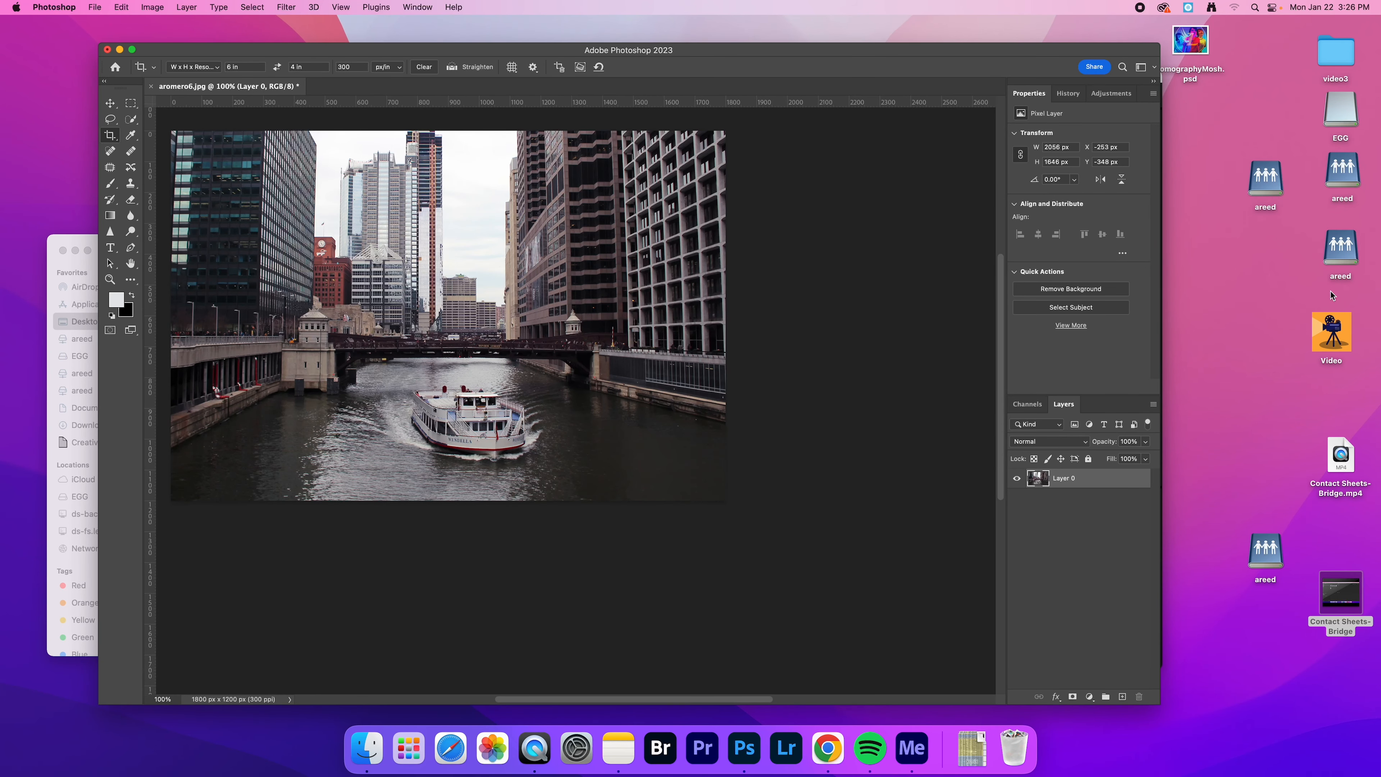
{"action": "scroll", "coordinate": [687, 699], "scroll_direction": "left", "scroll_amount": 7}
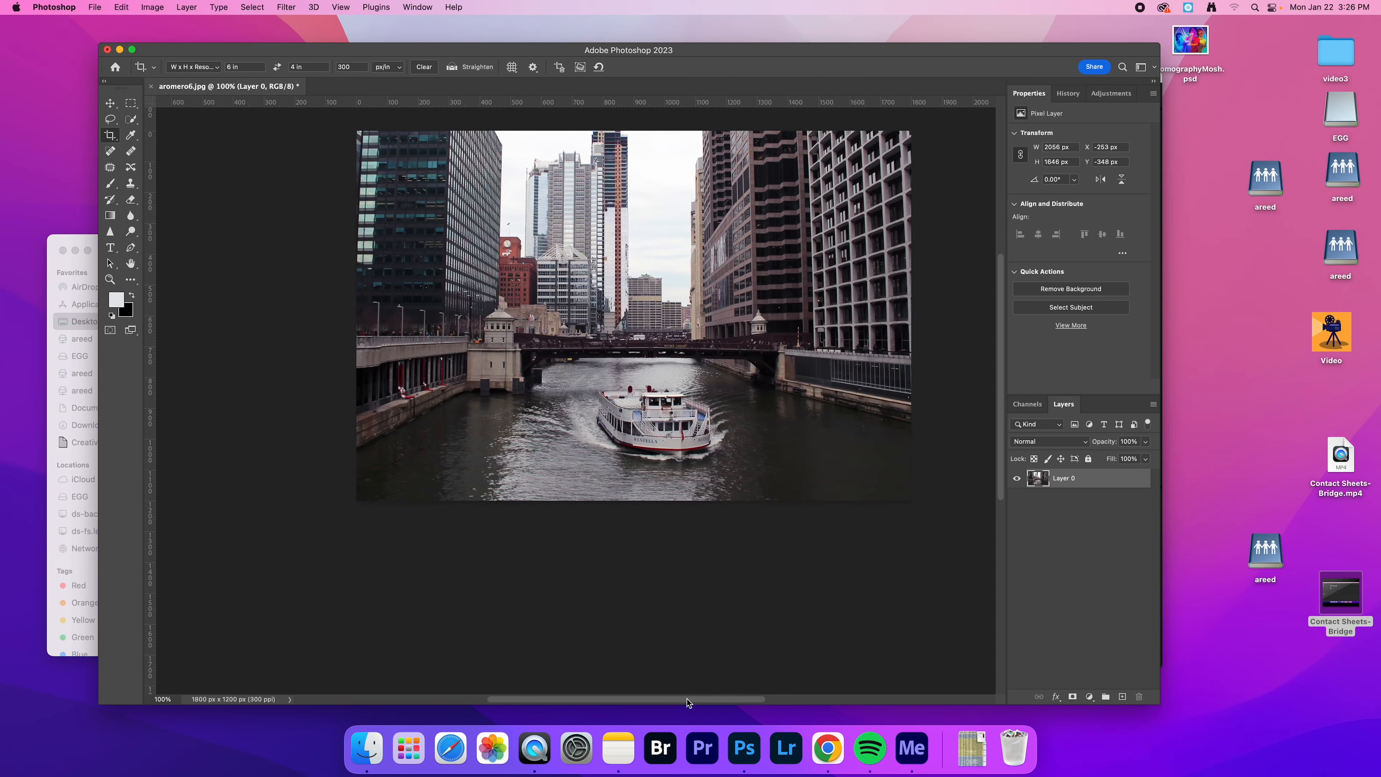
{"action": "left_click_drag", "start_coordinate": [693, 697], "coordinate": [711, 695]}
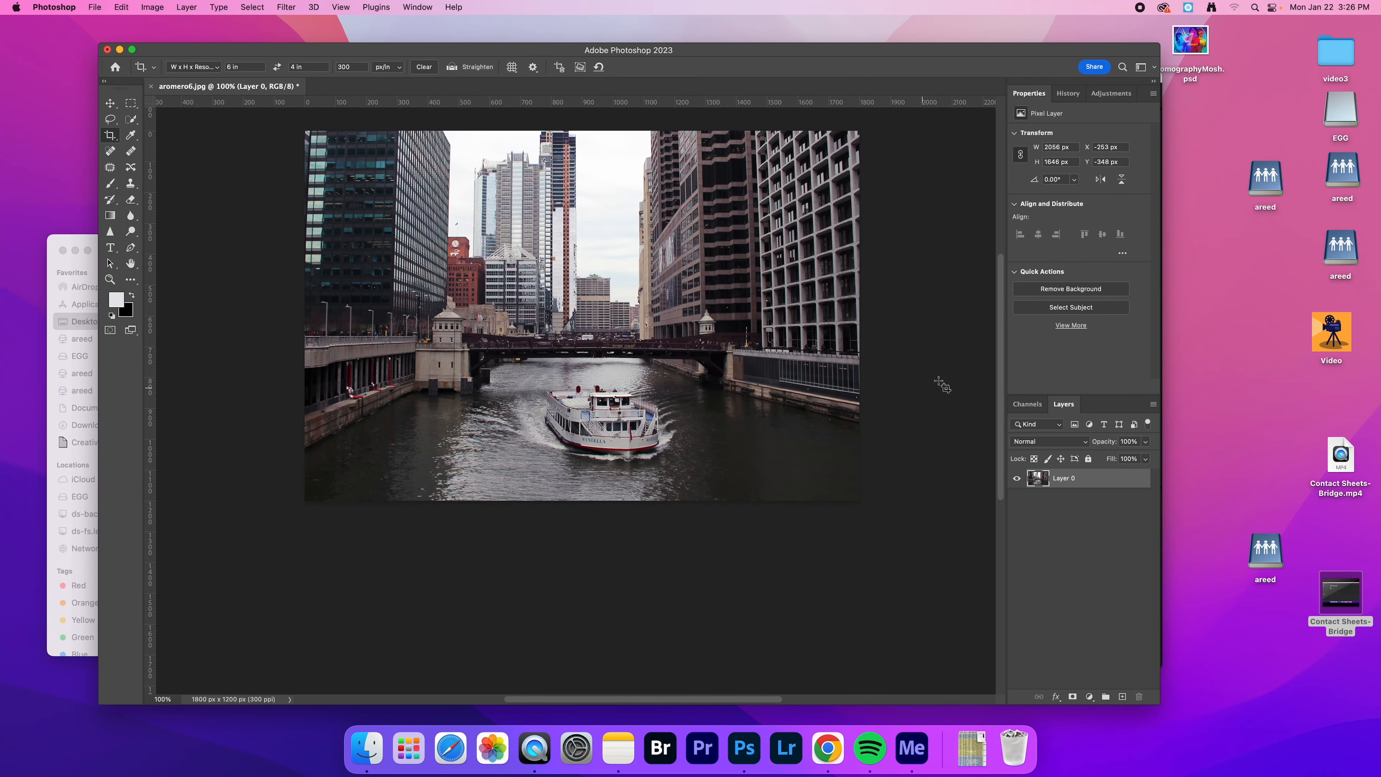
{"action": "scroll", "coordinate": [998, 376], "scroll_direction": "up", "scroll_amount": 6}
{"action": "scroll", "coordinate": [999, 388], "scroll_direction": "down", "scroll_amount": 2}
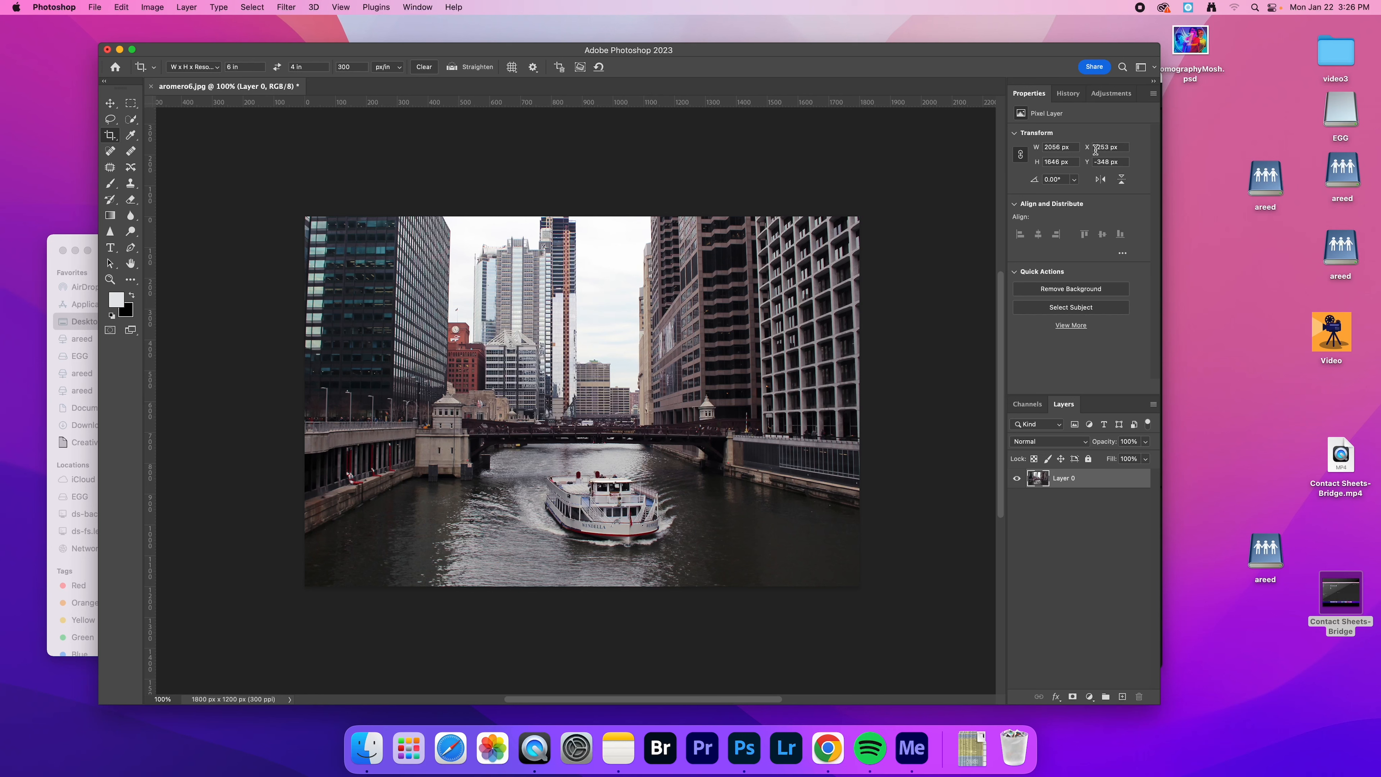
{"action": "left_click", "coordinate": [1087, 102]}
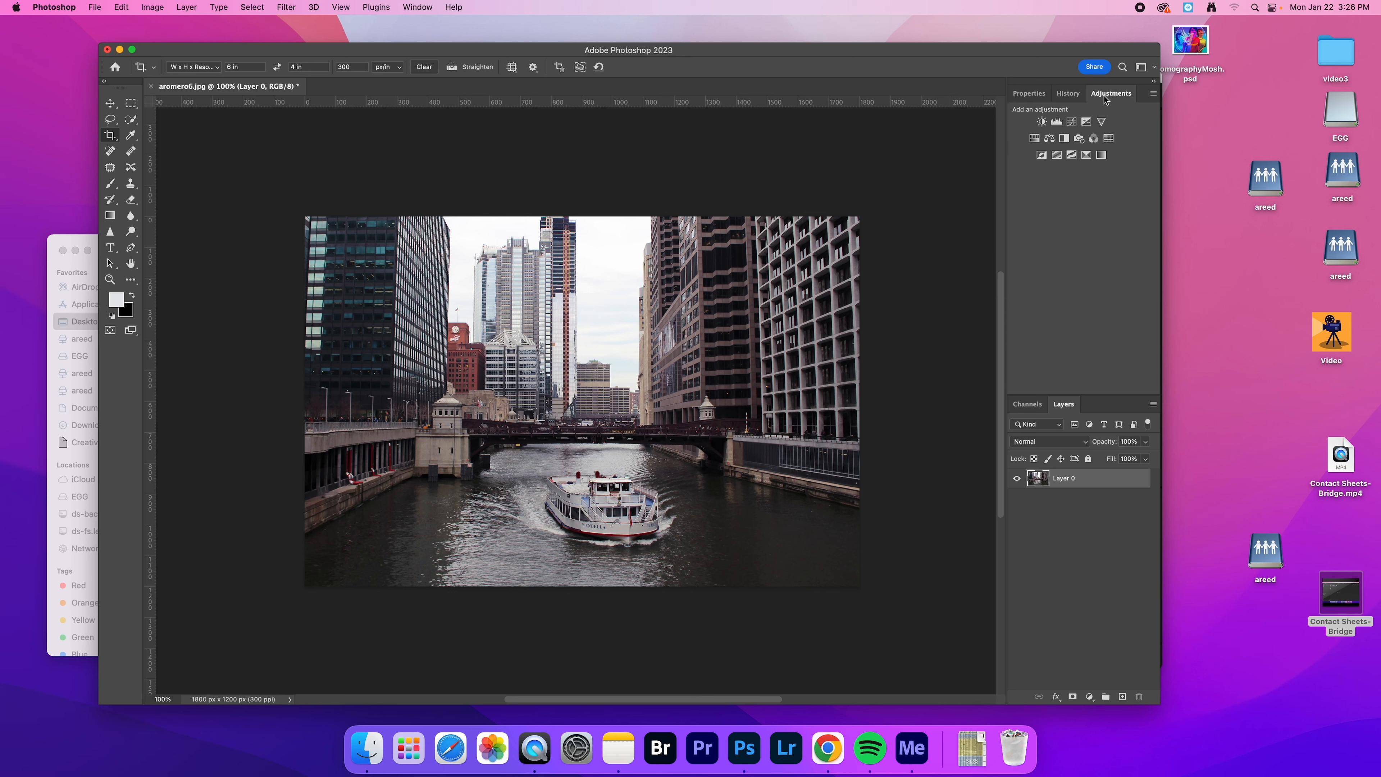
{"action": "left_click", "coordinate": [1056, 123]}
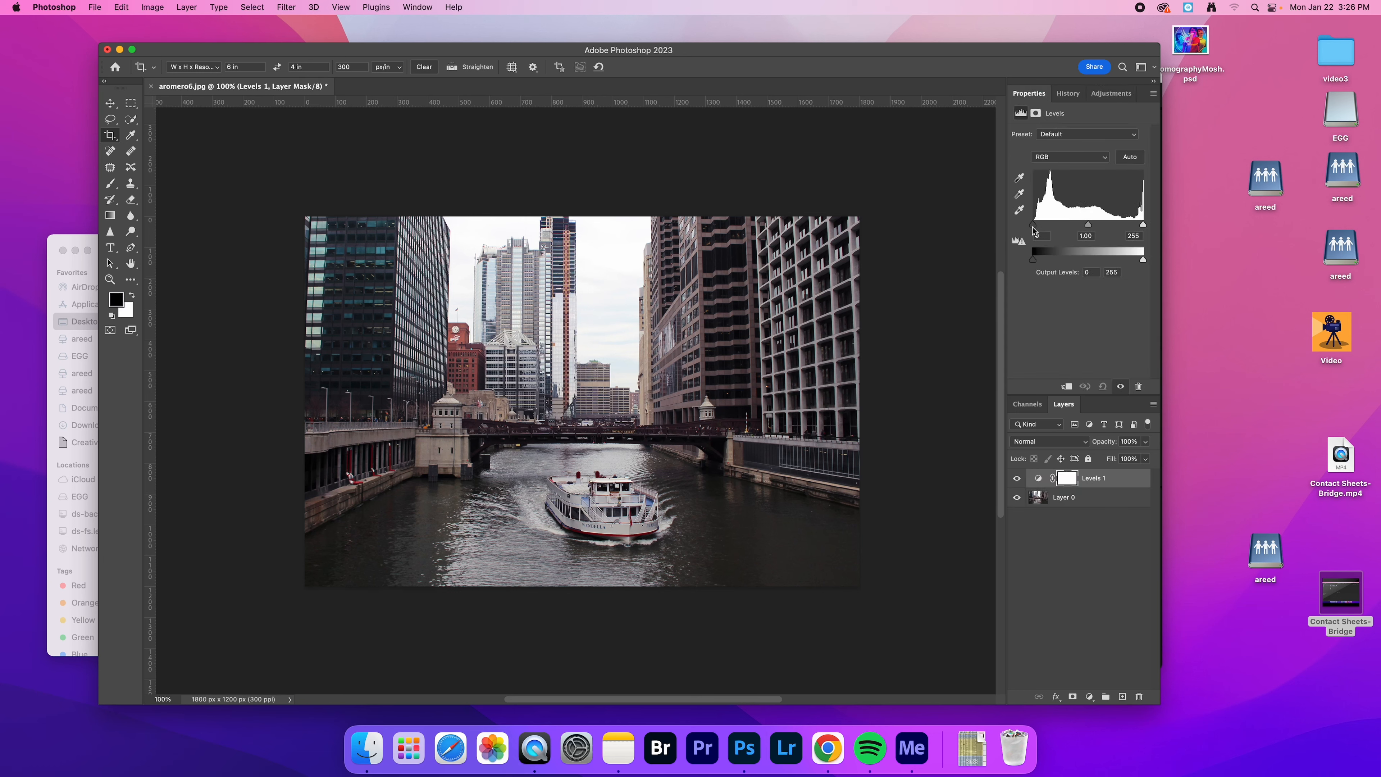
{"action": "left_click_drag", "start_coordinate": [1033, 229], "coordinate": [1035, 226]}
Select the sky between the buildings with the Quick Selection tool and feather the selection in Select and Mask
{"action": "left_click", "coordinate": [111, 121]}
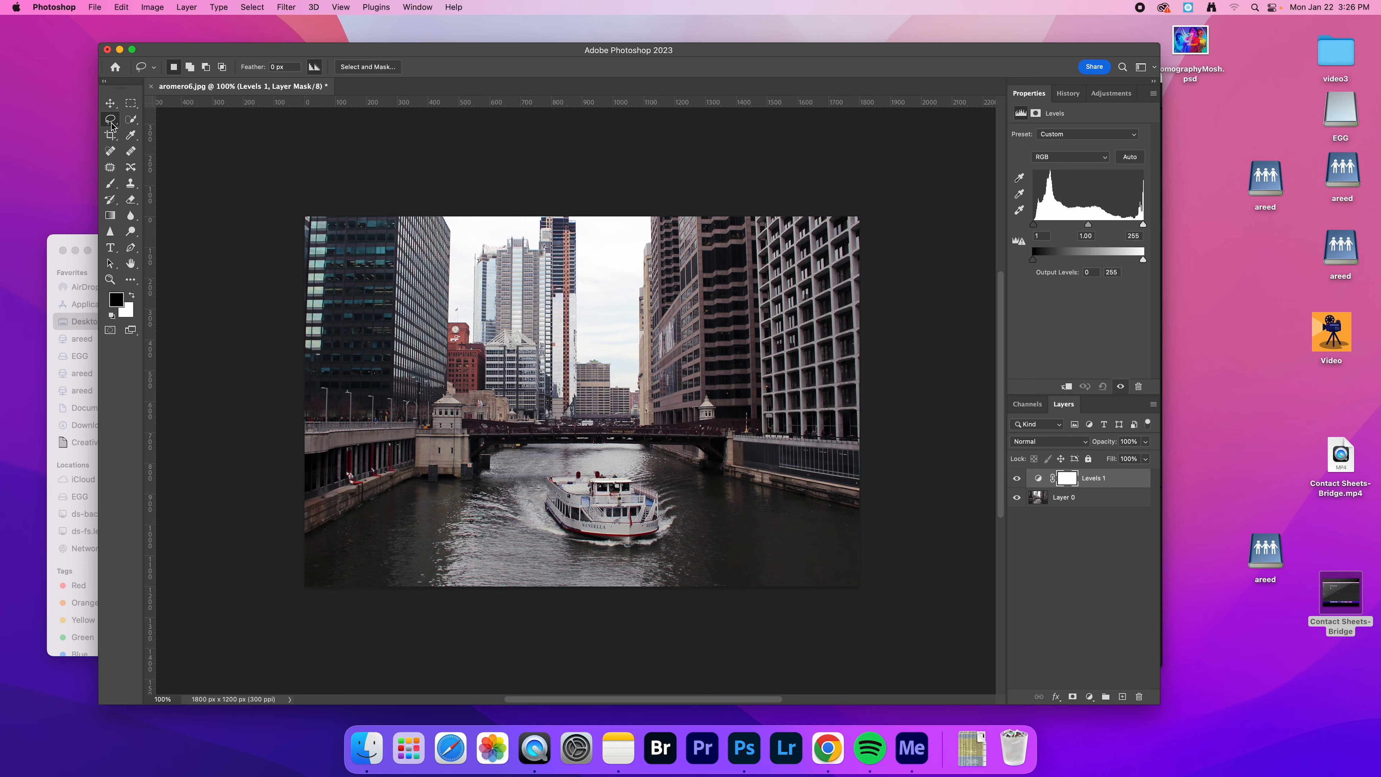
{"action": "left_click", "coordinate": [130, 119]}
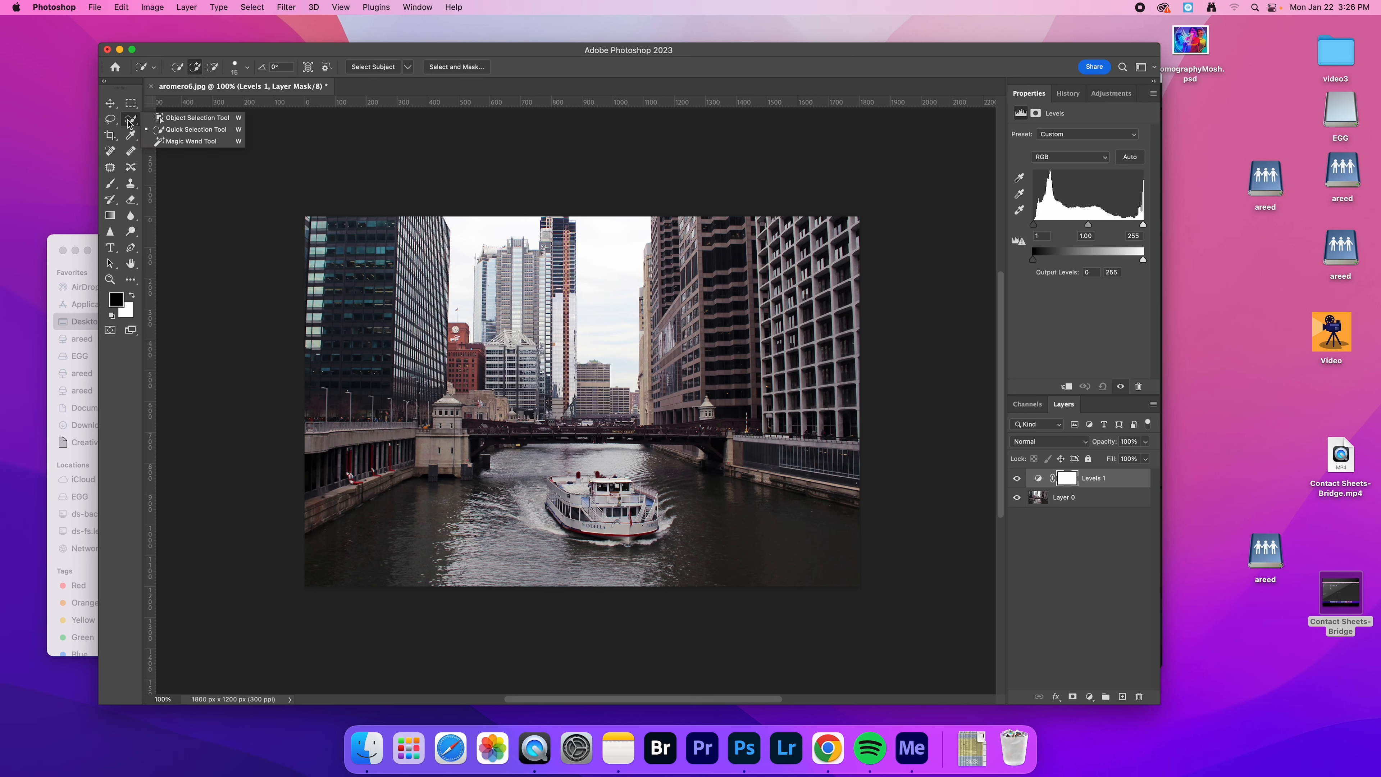
{"action": "left_click", "coordinate": [178, 130]}
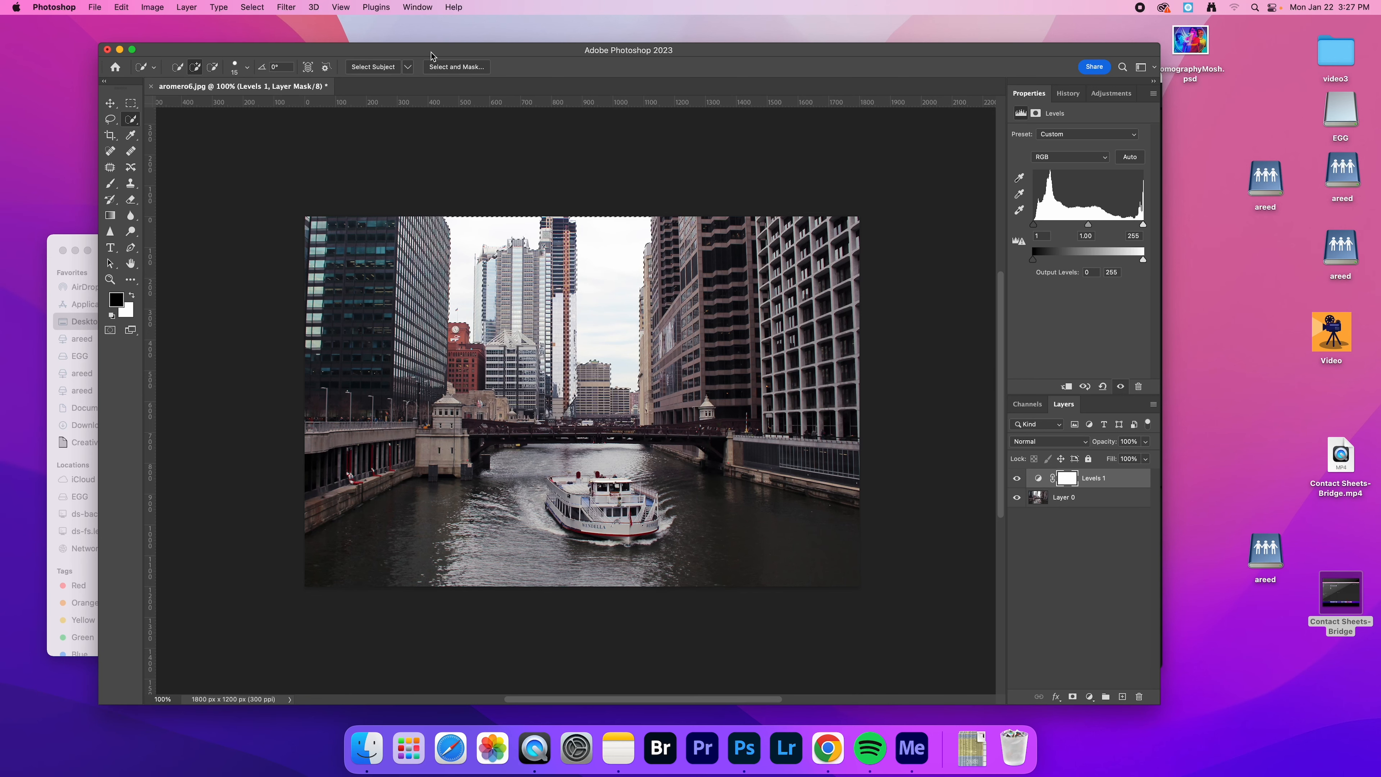
{"action": "left_click", "coordinate": [452, 67]}
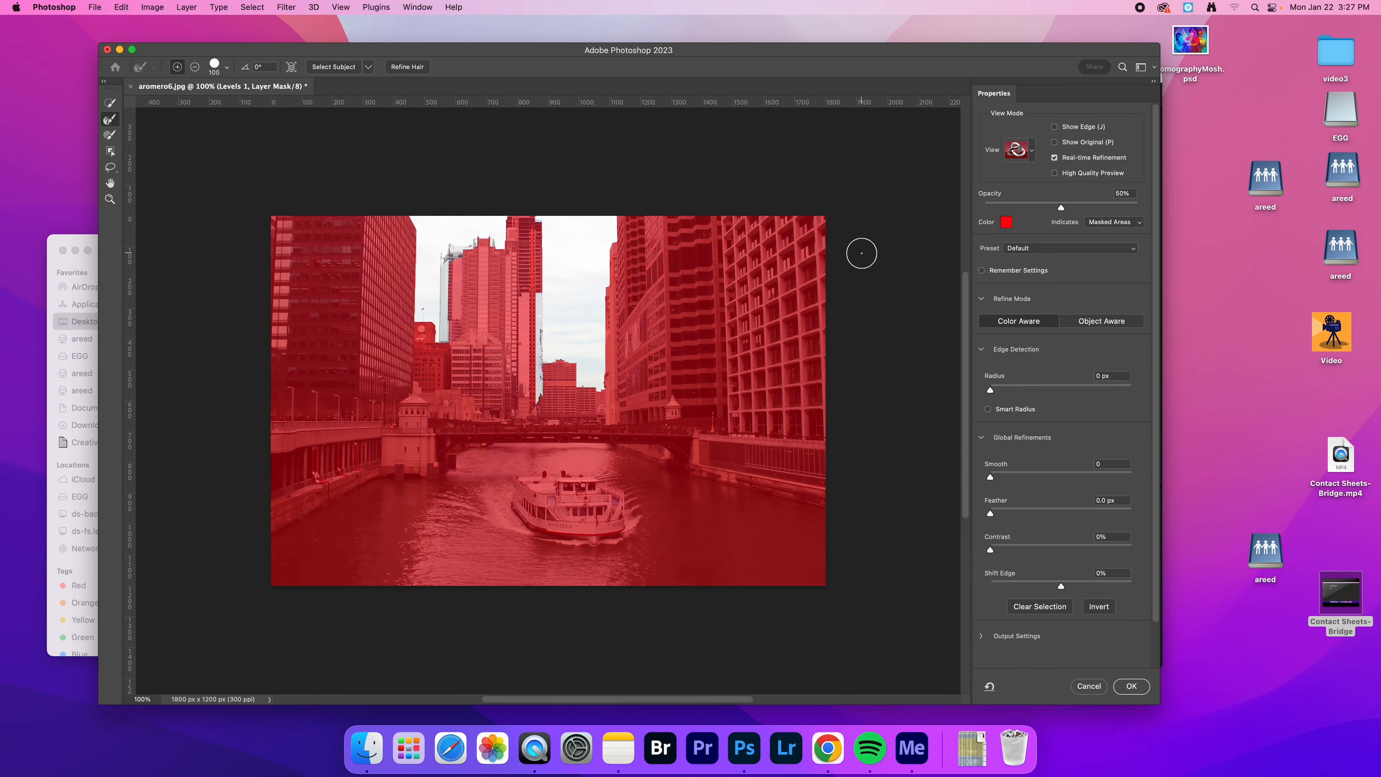
{"action": "left_click", "coordinate": [1034, 513]}
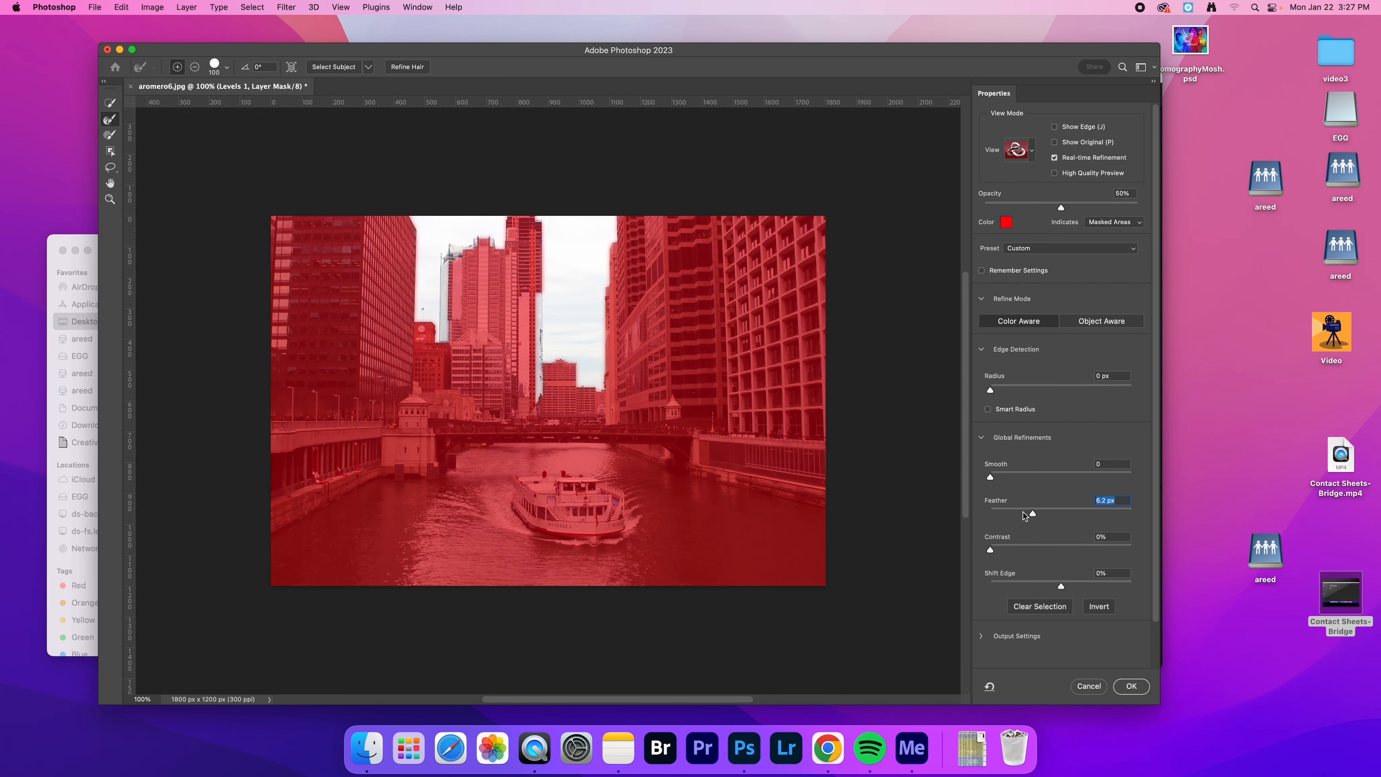
{"action": "key", "text": "super+z"}
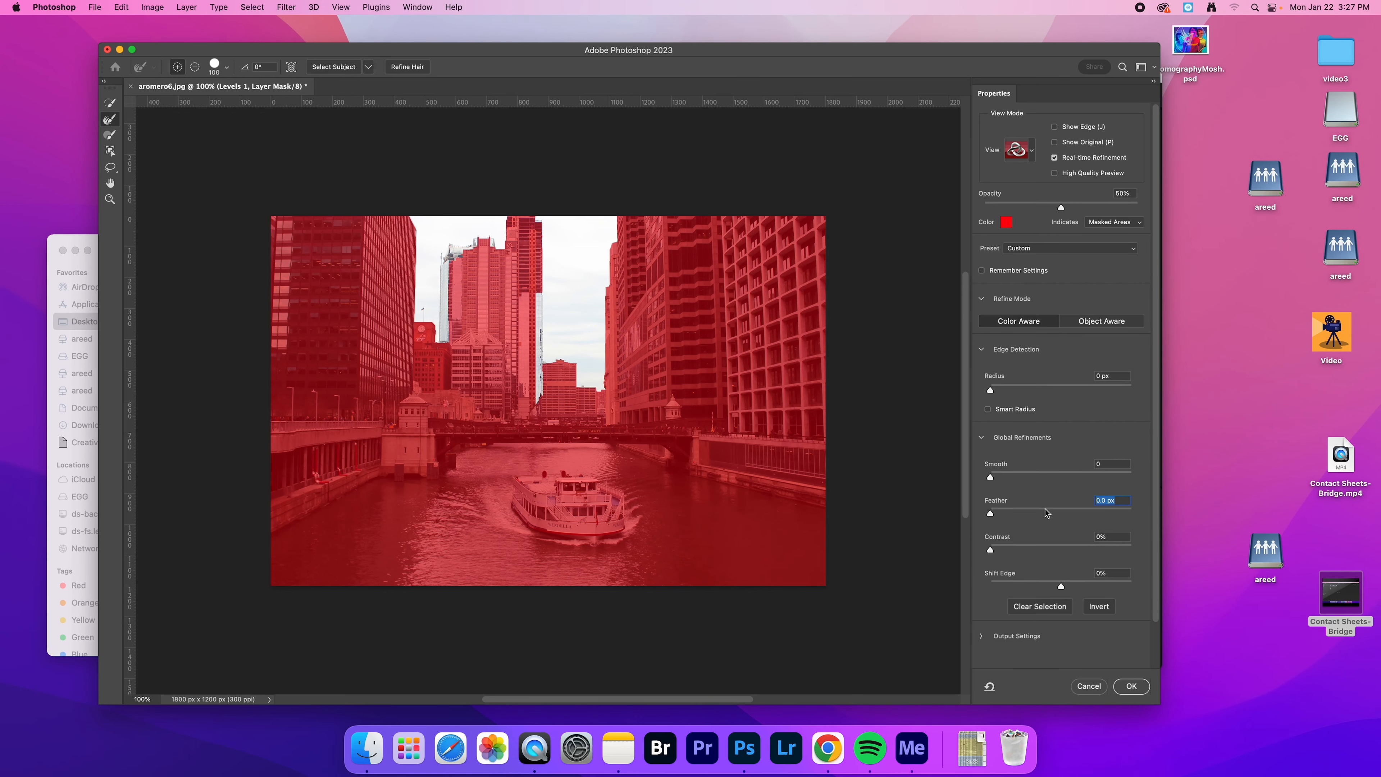
{"action": "left_click", "coordinate": [1045, 509]}
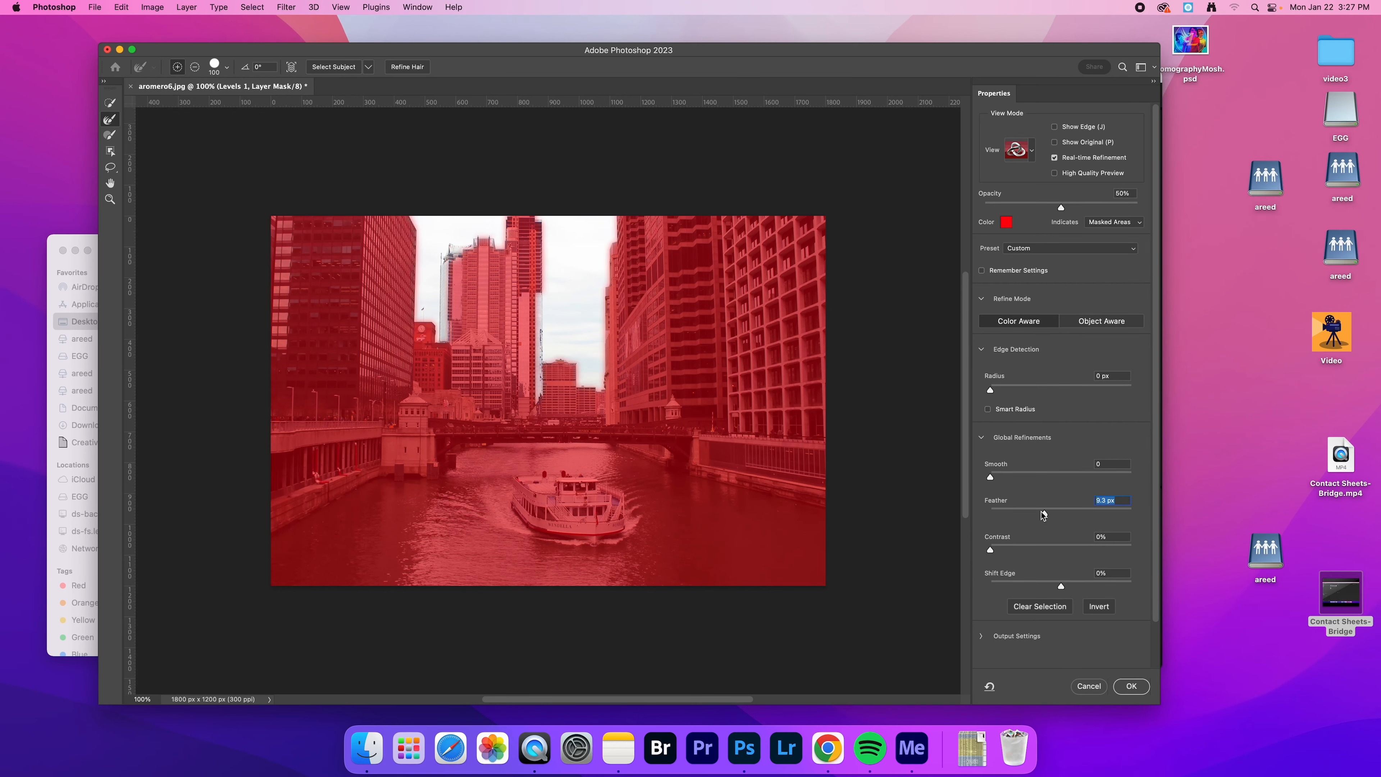
{"action": "left_click", "coordinate": [1138, 688]}
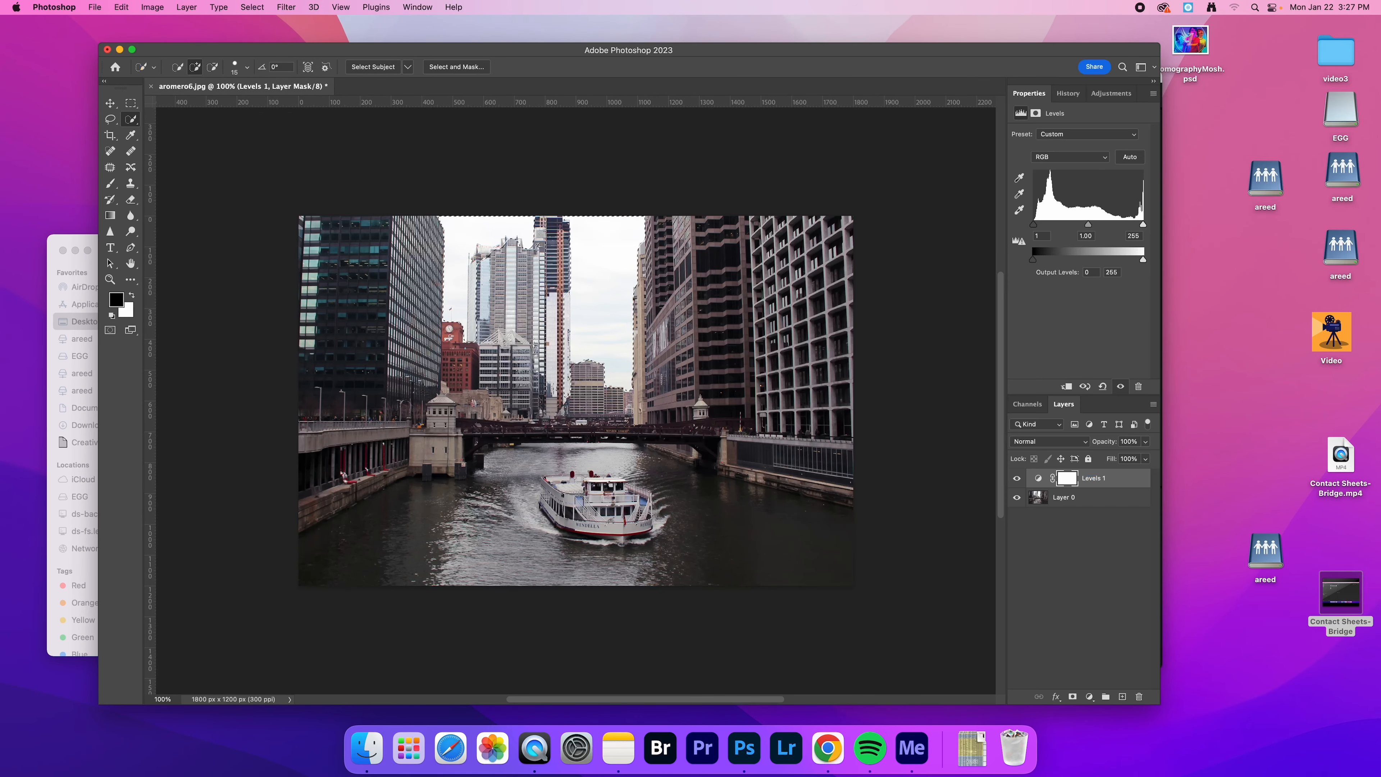
Add a Levels adjustment masked to the sky and darken its midtones to 0.23
{"action": "left_click", "coordinate": [1109, 95]}
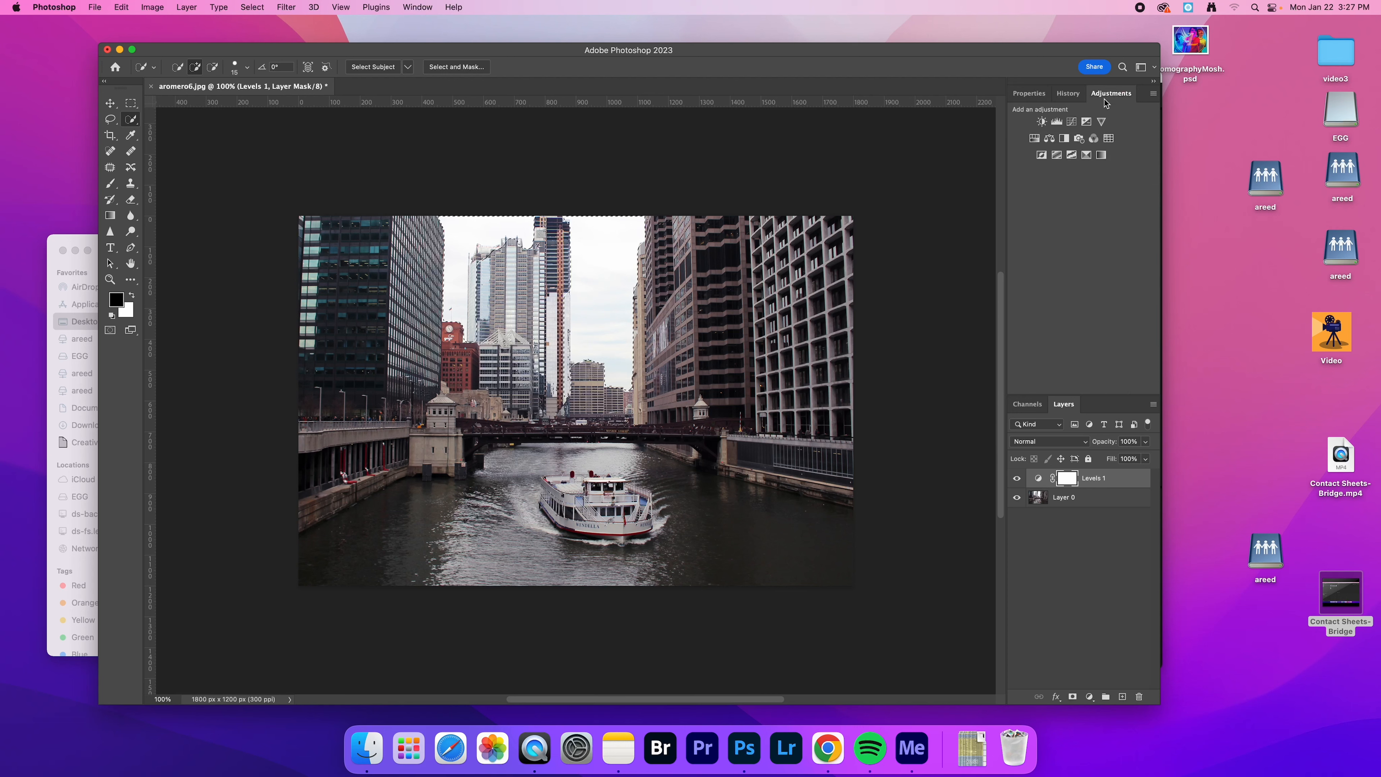
{"action": "left_click", "coordinate": [1058, 123]}
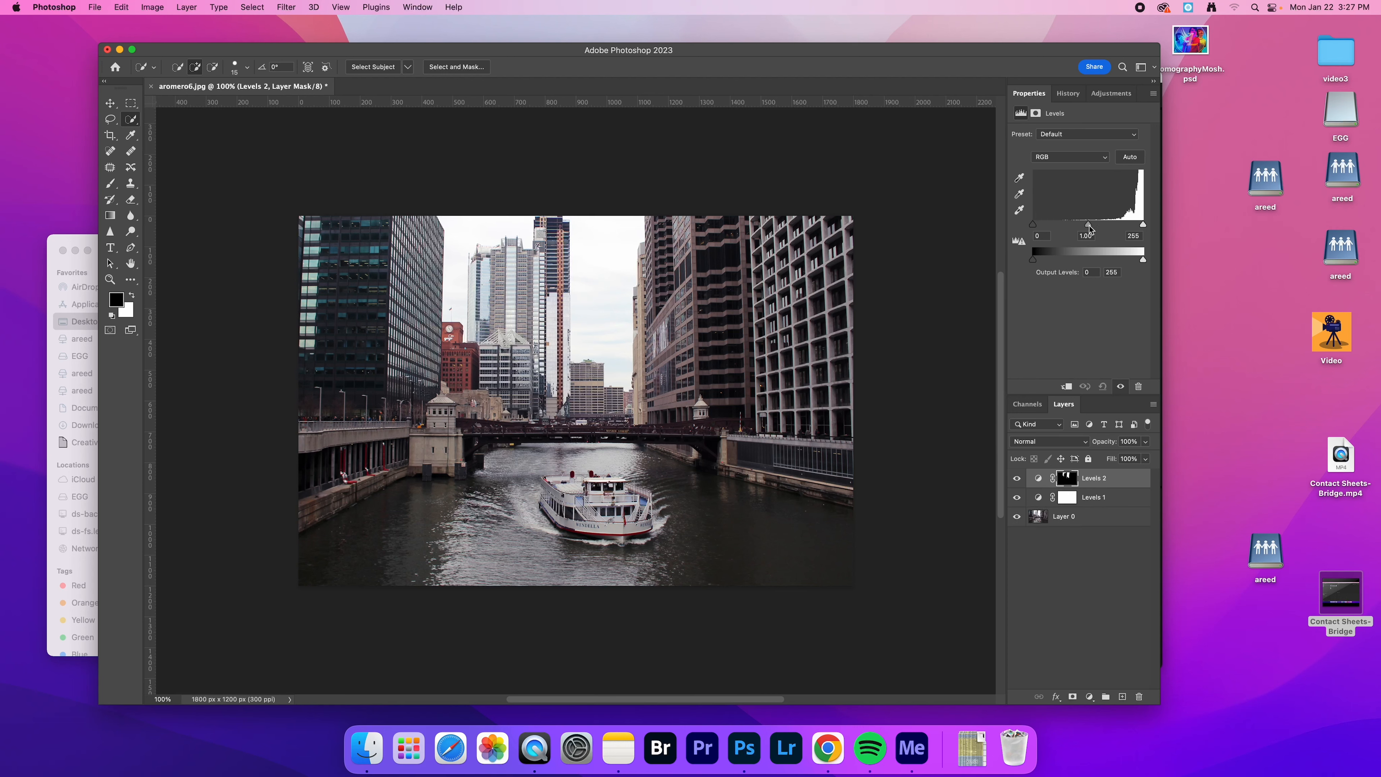
{"action": "left_click_drag", "start_coordinate": [1089, 225], "coordinate": [1127, 225]}
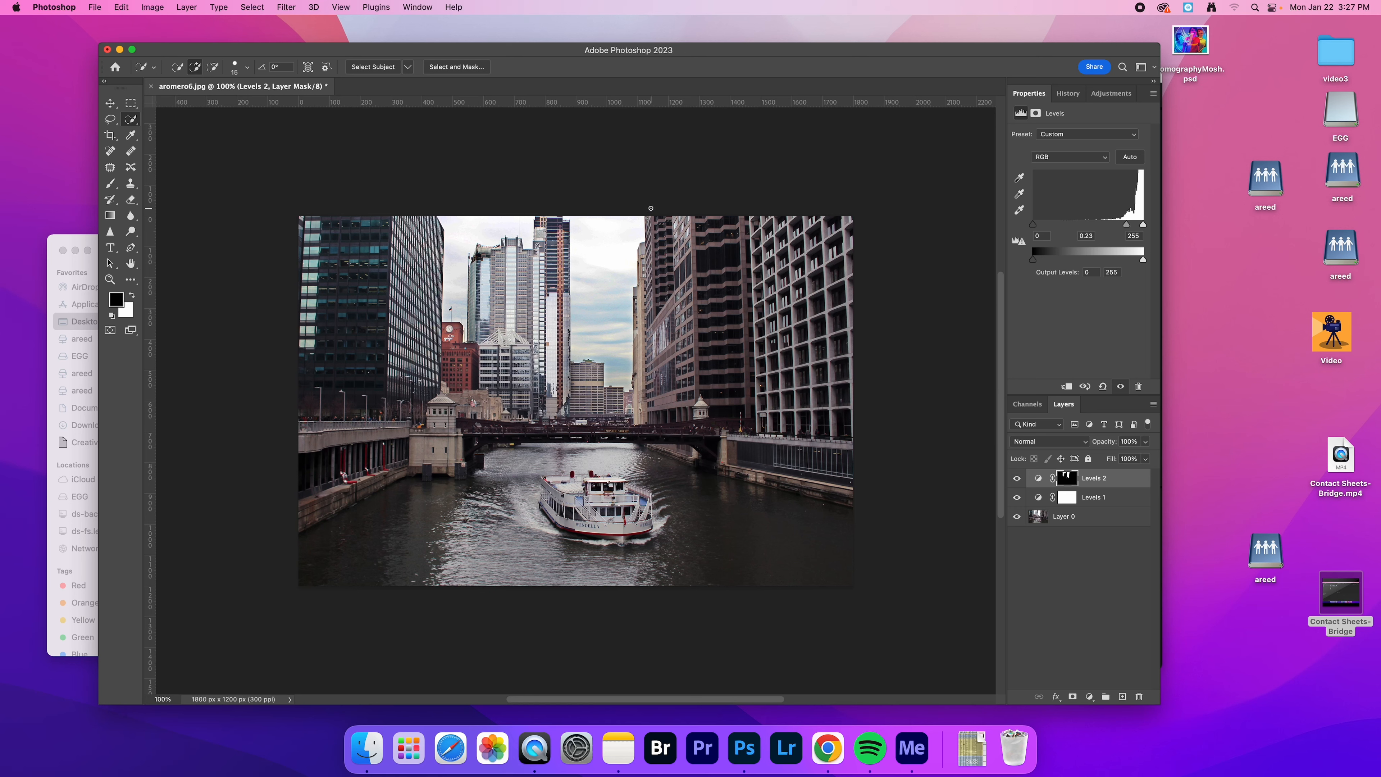
Quick-select the dark tower just right of the sky and feather the selection by 15.8 px in Select and Mask
{"action": "mouse_move", "coordinate": [653, 221]}
{"action": "left_mouse_down"}
{"action": "mouse_move", "coordinate": [693, 320]}
{"action": "mouse_move", "coordinate": [708, 389]}
{"action": "mouse_move", "coordinate": [698, 422]}
{"action": "mouse_move", "coordinate": [662, 413]}
{"action": "mouse_move", "coordinate": [660, 346]}
{"action": "mouse_move", "coordinate": [716, 291]}
{"action": "mouse_move", "coordinate": [700, 240]}
{"action": "left_mouse_up"}
{"action": "left_click", "coordinate": [462, 66]}
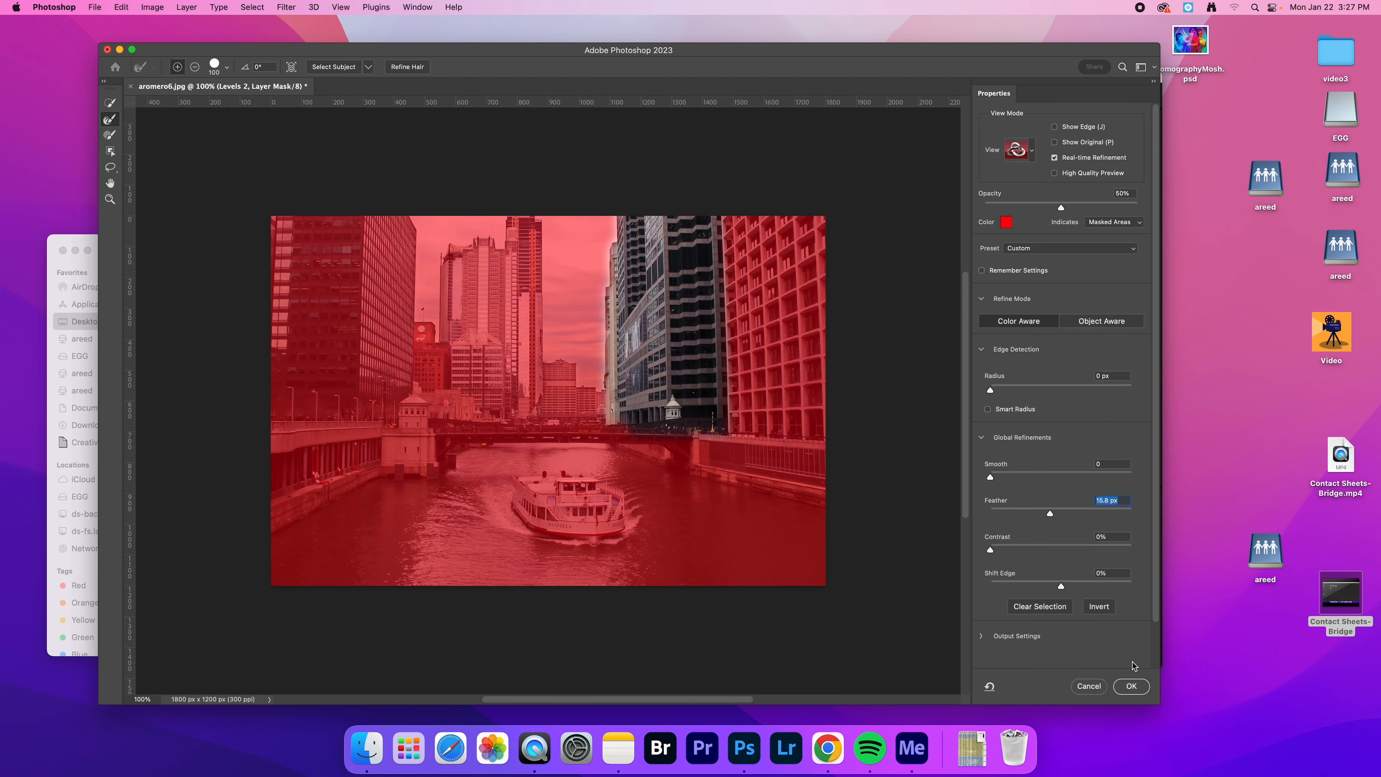
{"action": "left_click", "coordinate": [1131, 685]}
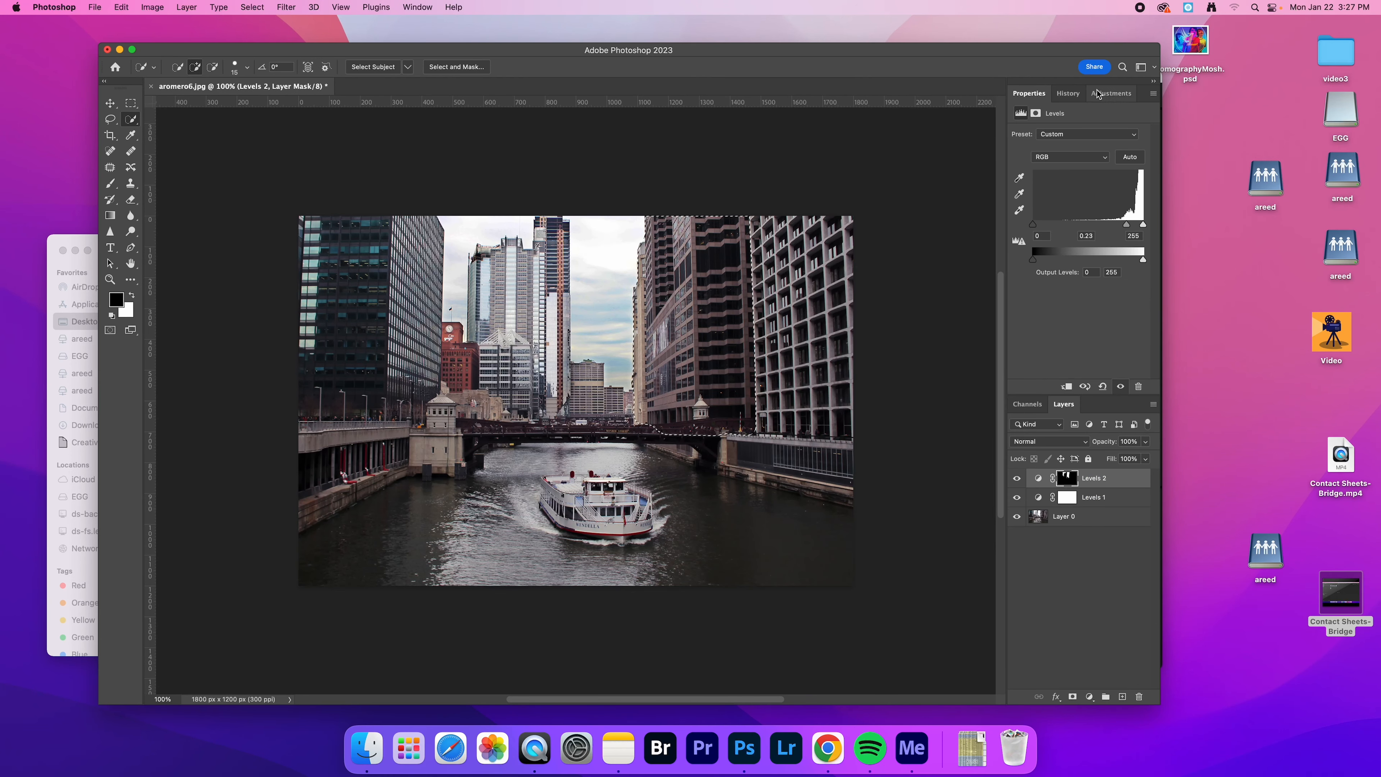
Brighten the selected tower with a new Levels adjustment, setting the white input level to 209
{"action": "left_click", "coordinate": [1111, 93]}
{"action": "left_click", "coordinate": [1057, 122]}
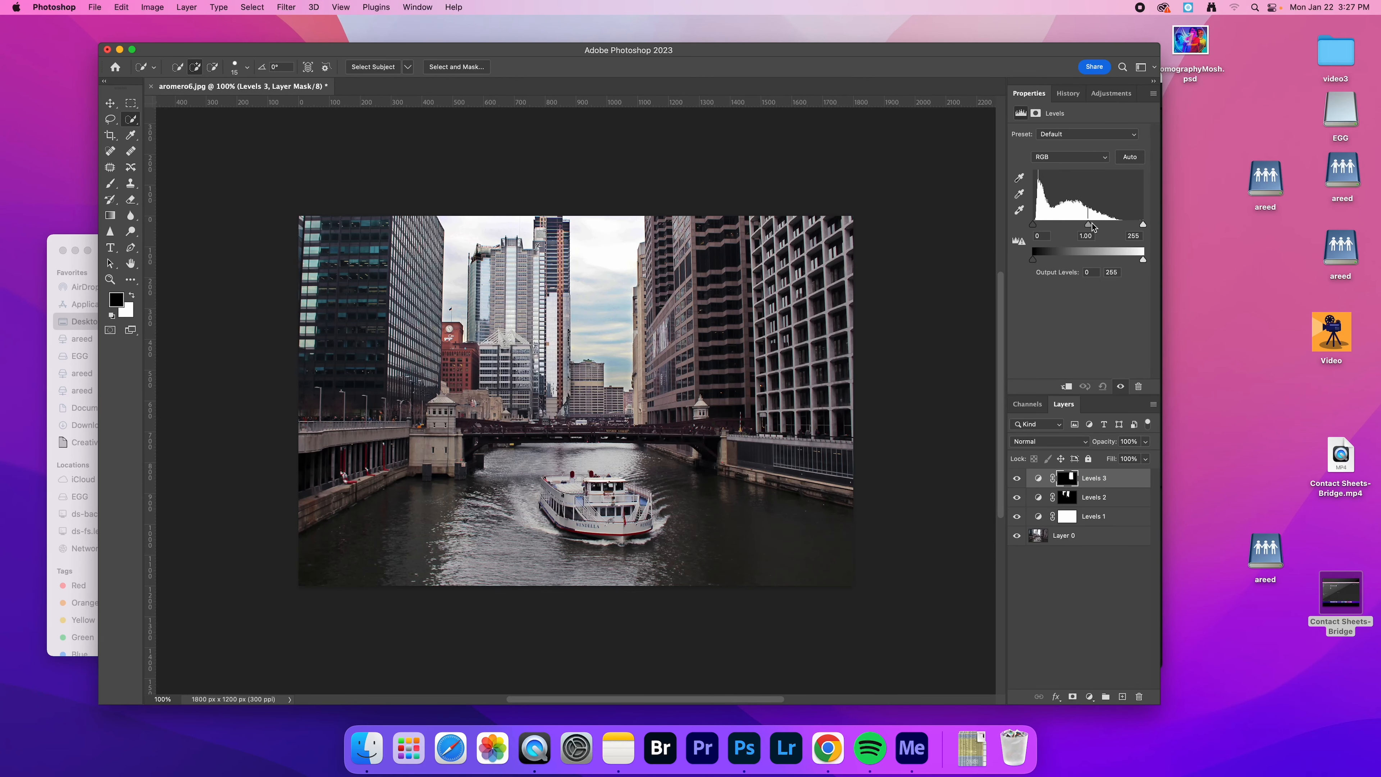
{"action": "mouse_move", "coordinate": [1088, 225]}
{"action": "left_mouse_down"}
{"action": "mouse_move", "coordinate": [1076, 224]}
{"action": "mouse_move", "coordinate": [1134, 225]}
{"action": "mouse_move", "coordinate": [1078, 225]}
{"action": "left_mouse_up"}
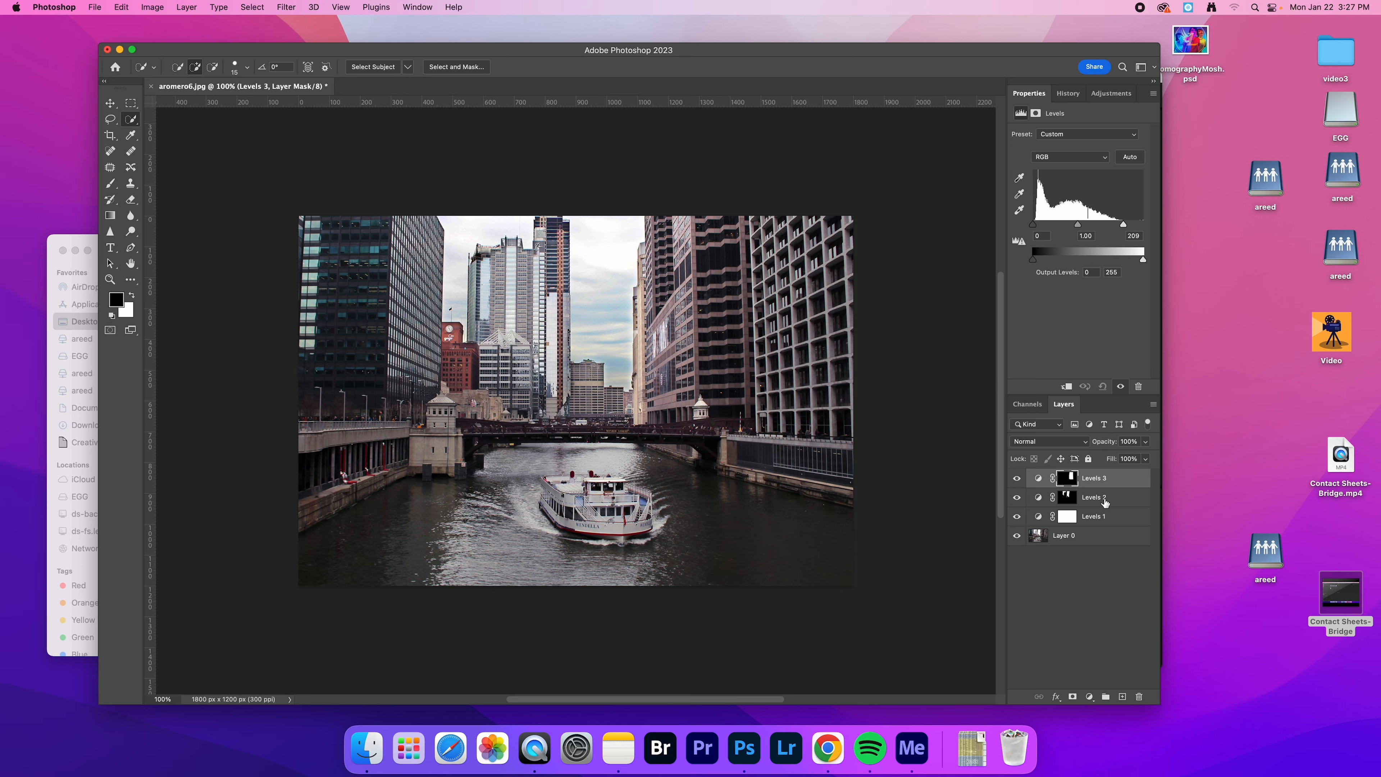
Compare the photo with and without the Levels 3 and Levels 2 adjustments by toggling each layer's visibility
{"action": "left_click", "coordinate": [1017, 479]}
{"action": "left_click", "coordinate": [1018, 479]}
{"action": "left_click", "coordinate": [1019, 479]}
{"action": "left_click", "coordinate": [1019, 479]}
{"action": "left_click", "coordinate": [1018, 498]}
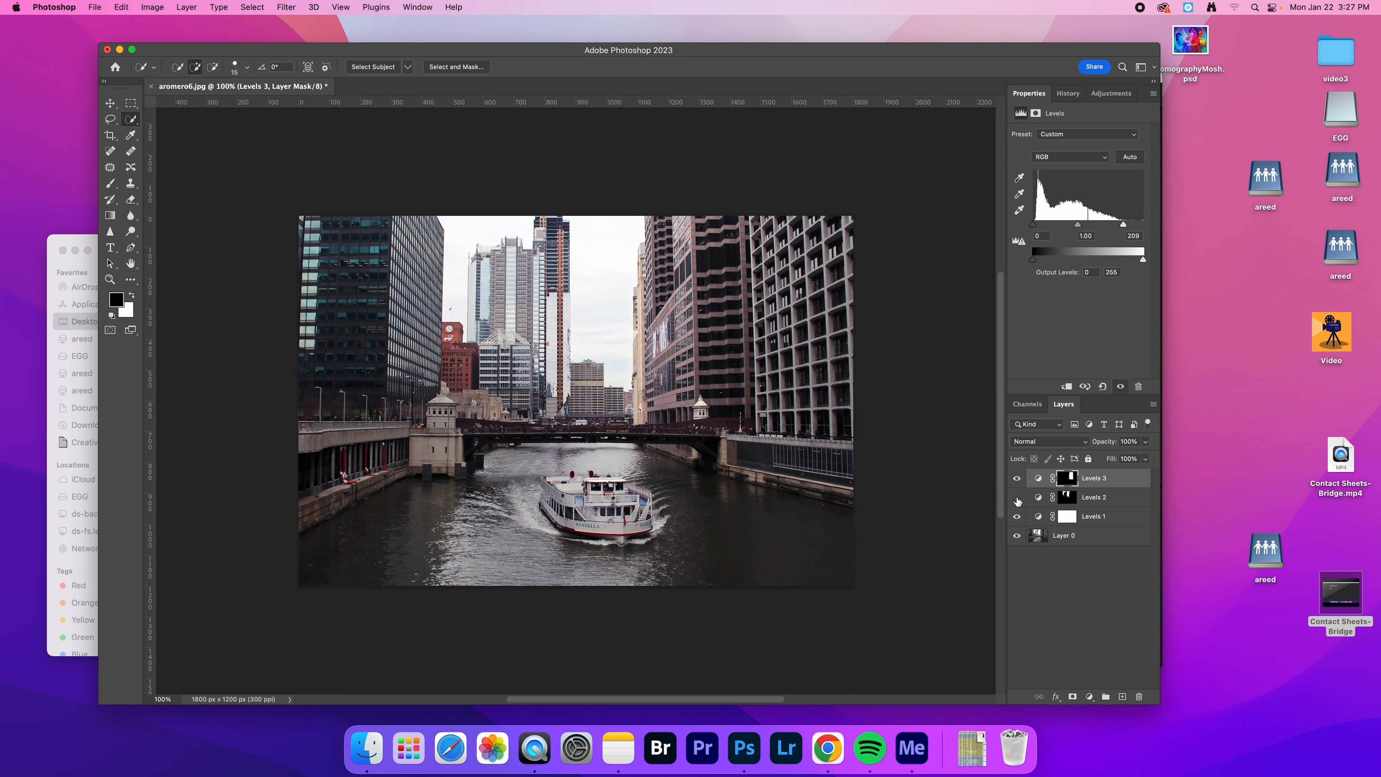
{"action": "left_click", "coordinate": [1018, 498]}
{"action": "left_click", "coordinate": [1018, 498]}
{"action": "left_click", "coordinate": [1017, 498]}
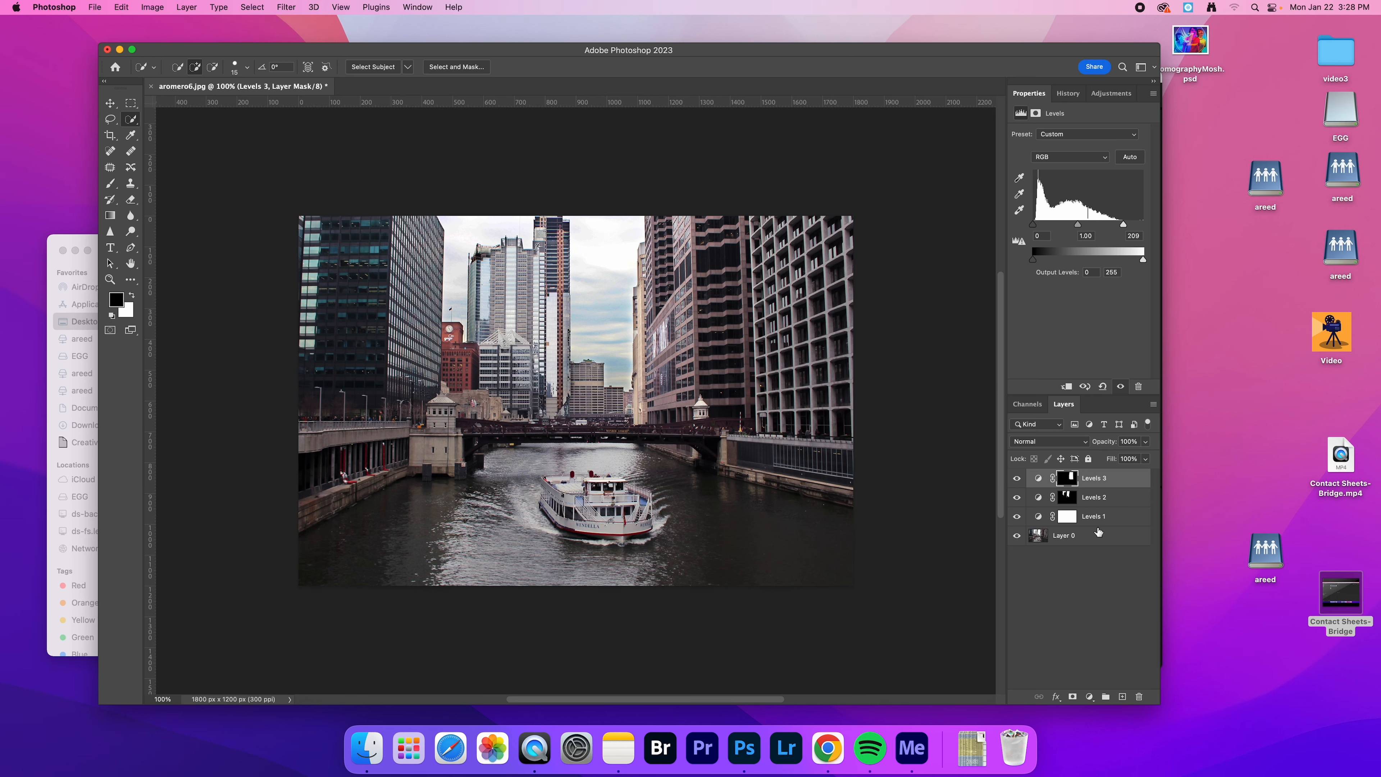
Add a Vibrance adjustment layer with Vibrance +42 and Saturation +25, and compare the photo with and without it
{"action": "left_click", "coordinate": [1113, 94]}
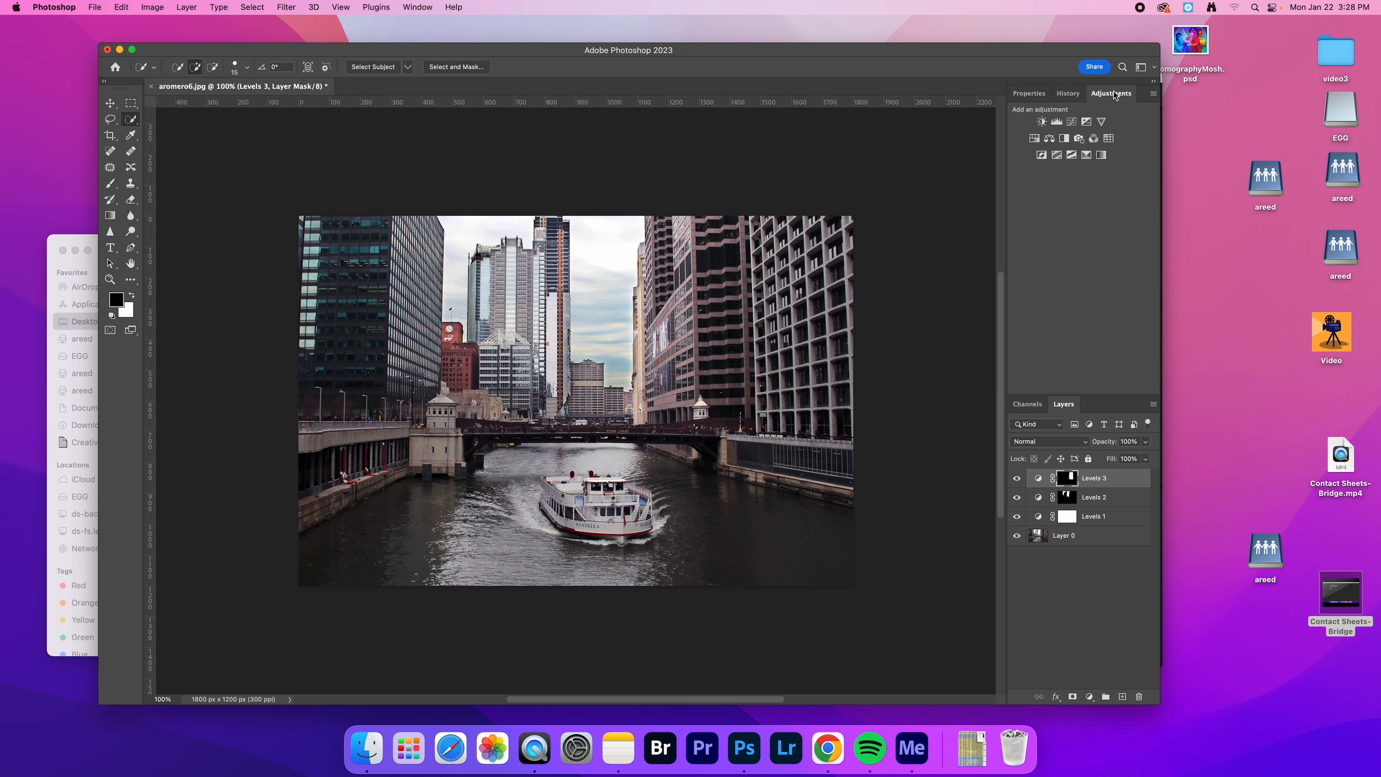
{"action": "left_click", "coordinate": [1100, 121]}
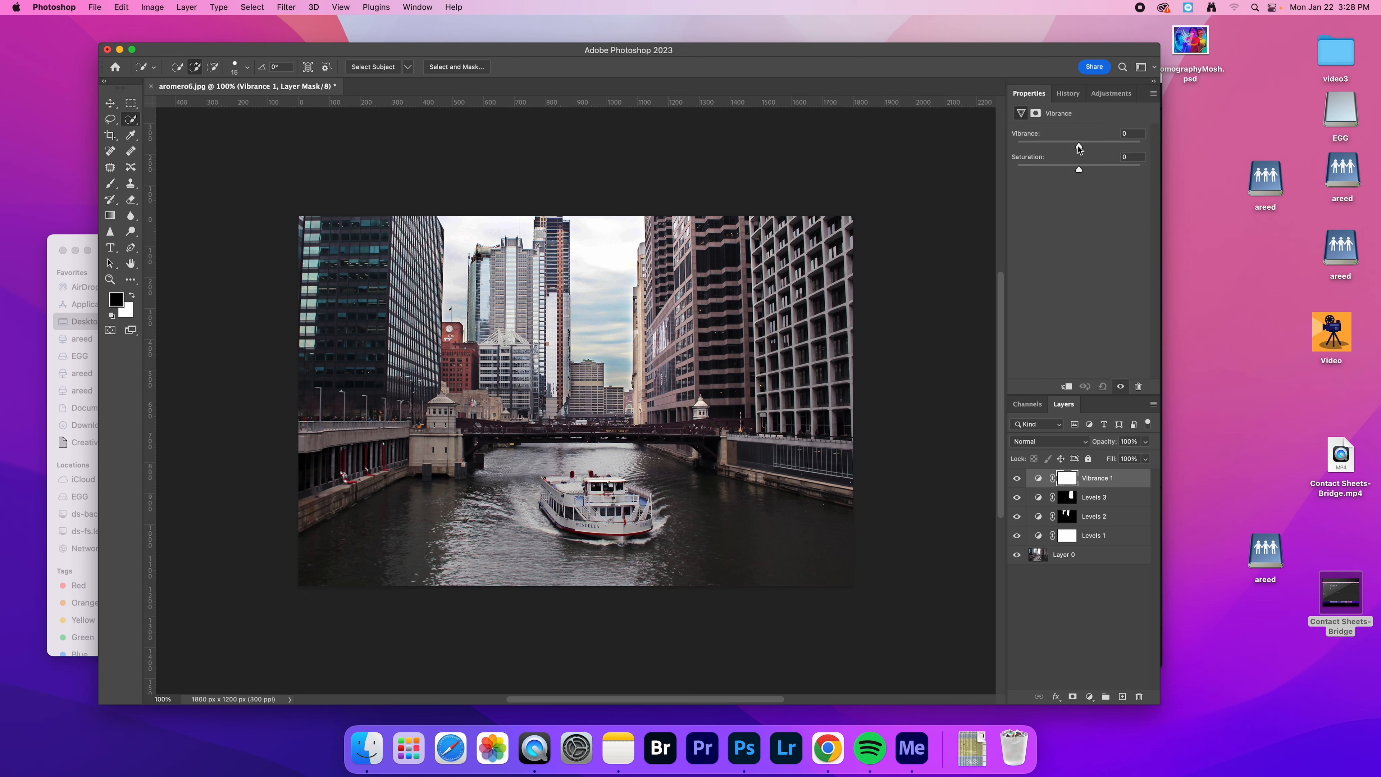
{"action": "left_click_drag", "start_coordinate": [1079, 146], "coordinate": [1104, 146]}
{"action": "left_click_drag", "start_coordinate": [1079, 169], "coordinate": [1094, 171]}
{"action": "left_click", "coordinate": [1017, 481]}
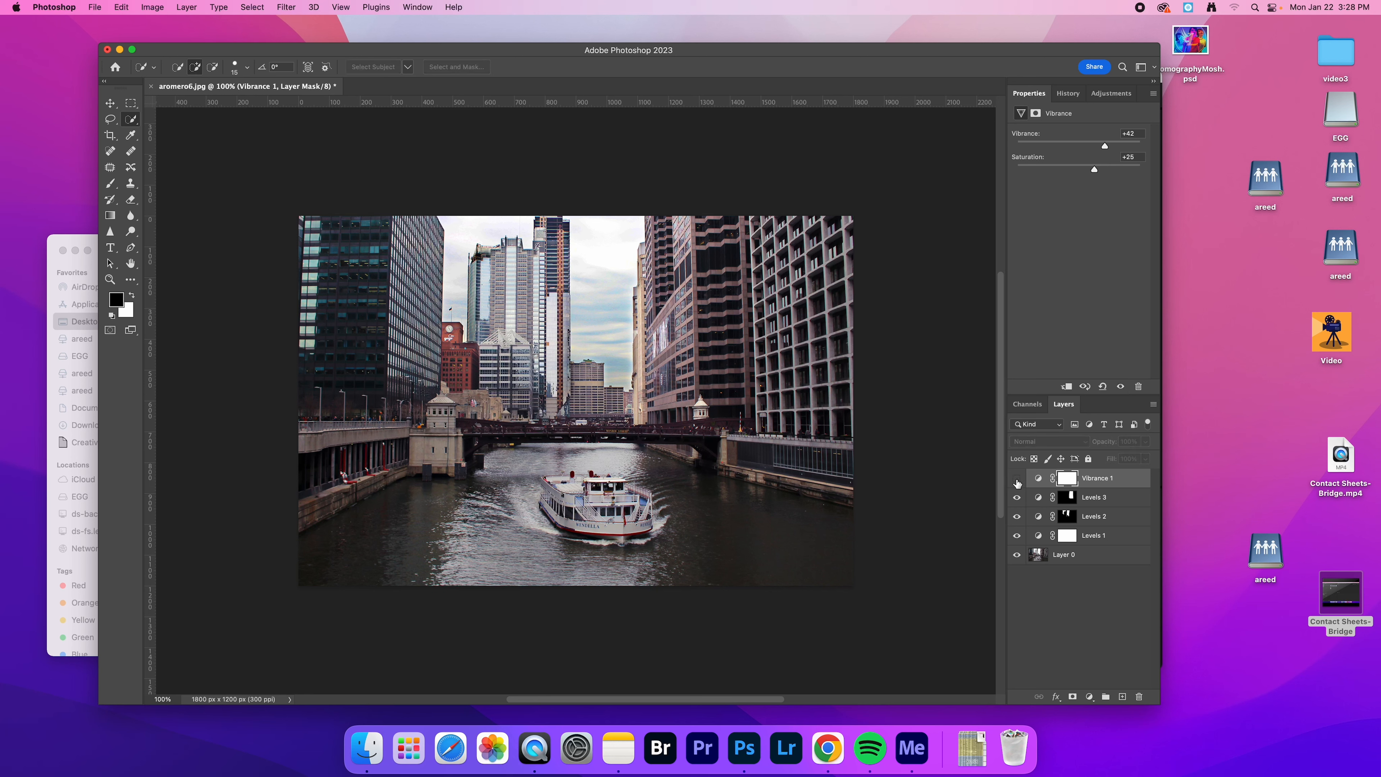
{"action": "left_click", "coordinate": [1017, 481]}
{"action": "left_click", "coordinate": [1017, 481]}
{"action": "left_click", "coordinate": [1017, 481]}
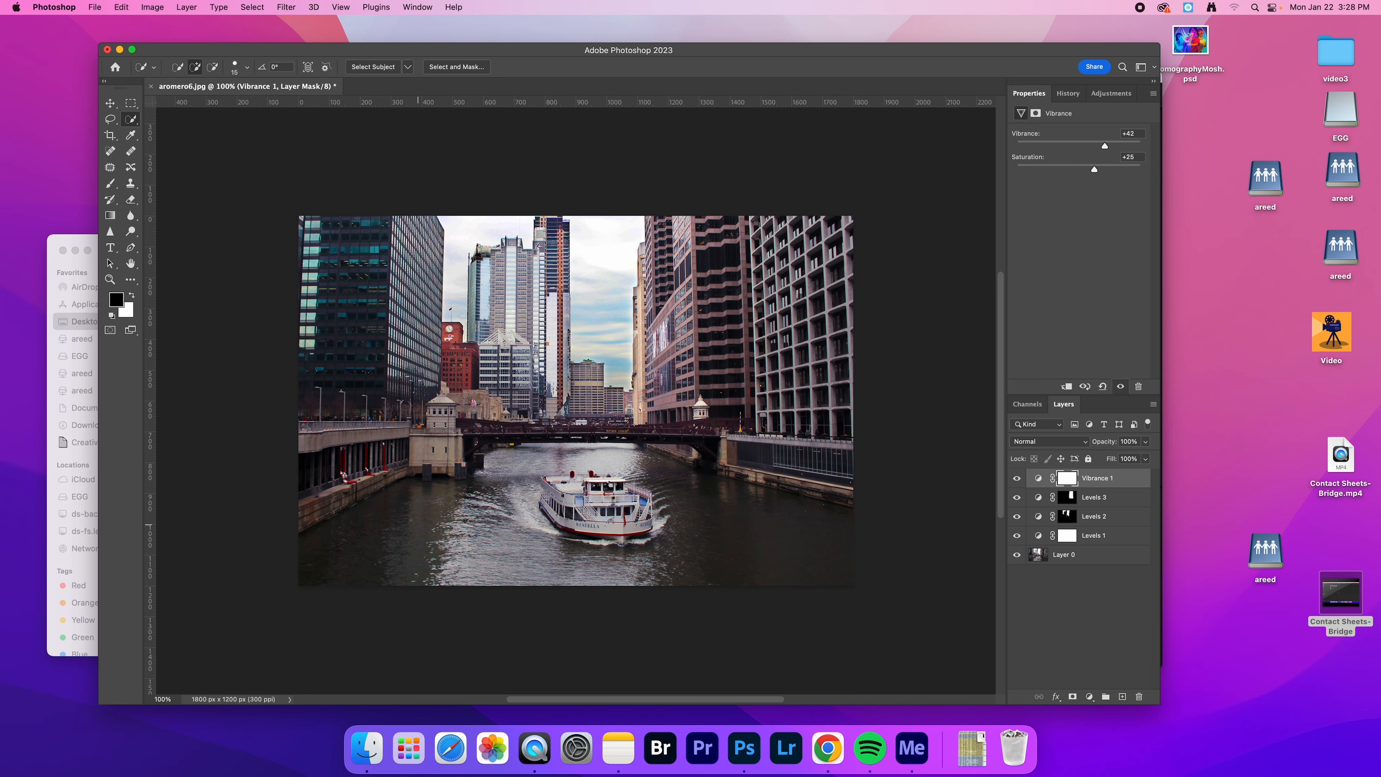
Quick-select the river water around the boat and feather the selection by 34.3 px in Select and Mask
{"action": "mouse_move", "coordinate": [412, 520]}
{"action": "left_mouse_down"}
{"action": "mouse_move", "coordinate": [386, 541]}
{"action": "mouse_move", "coordinate": [488, 545]}
{"action": "mouse_move", "coordinate": [498, 486]}
{"action": "mouse_move", "coordinate": [519, 464]}
{"action": "mouse_move", "coordinate": [604, 460]}
{"action": "mouse_move", "coordinate": [742, 557]}
{"action": "left_mouse_up"}
{"action": "left_click", "coordinate": [457, 67]}
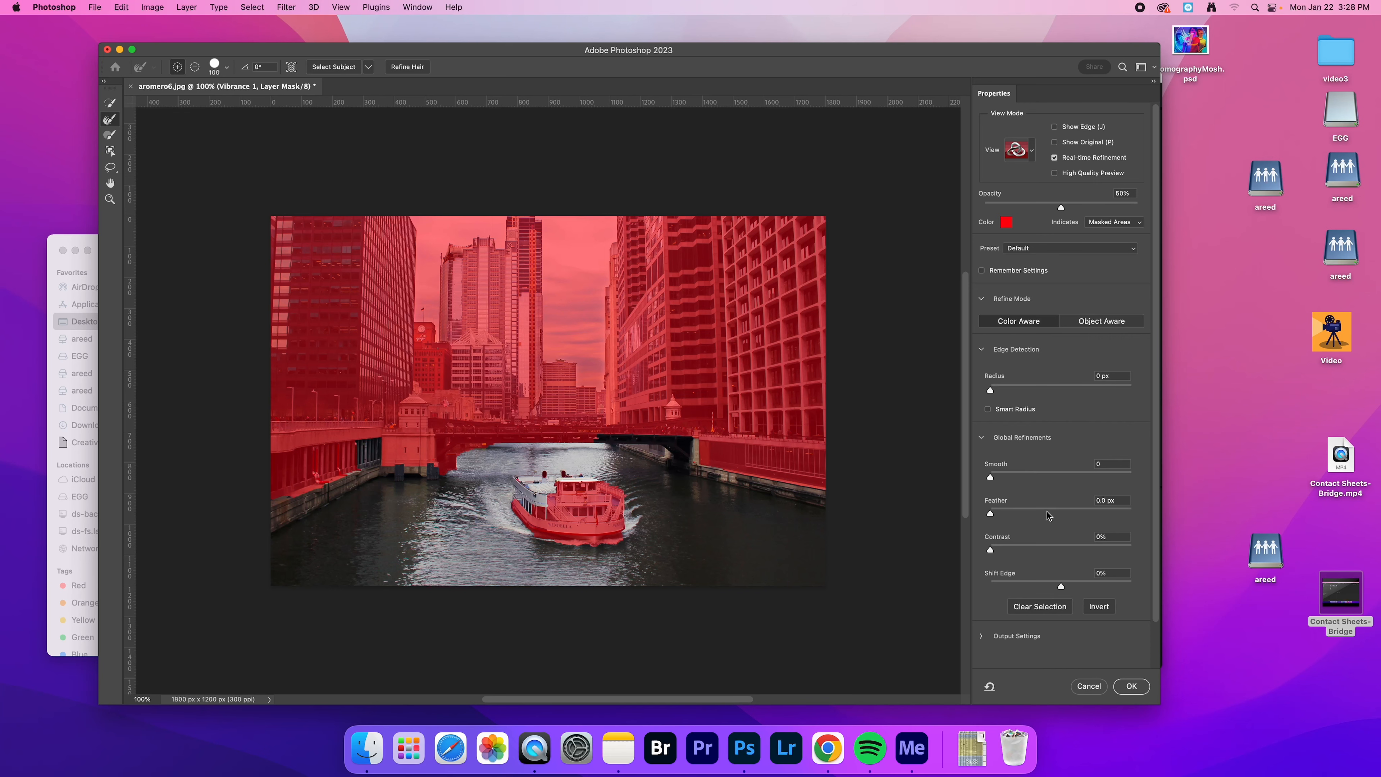
{"action": "left_click", "coordinate": [1129, 686]}
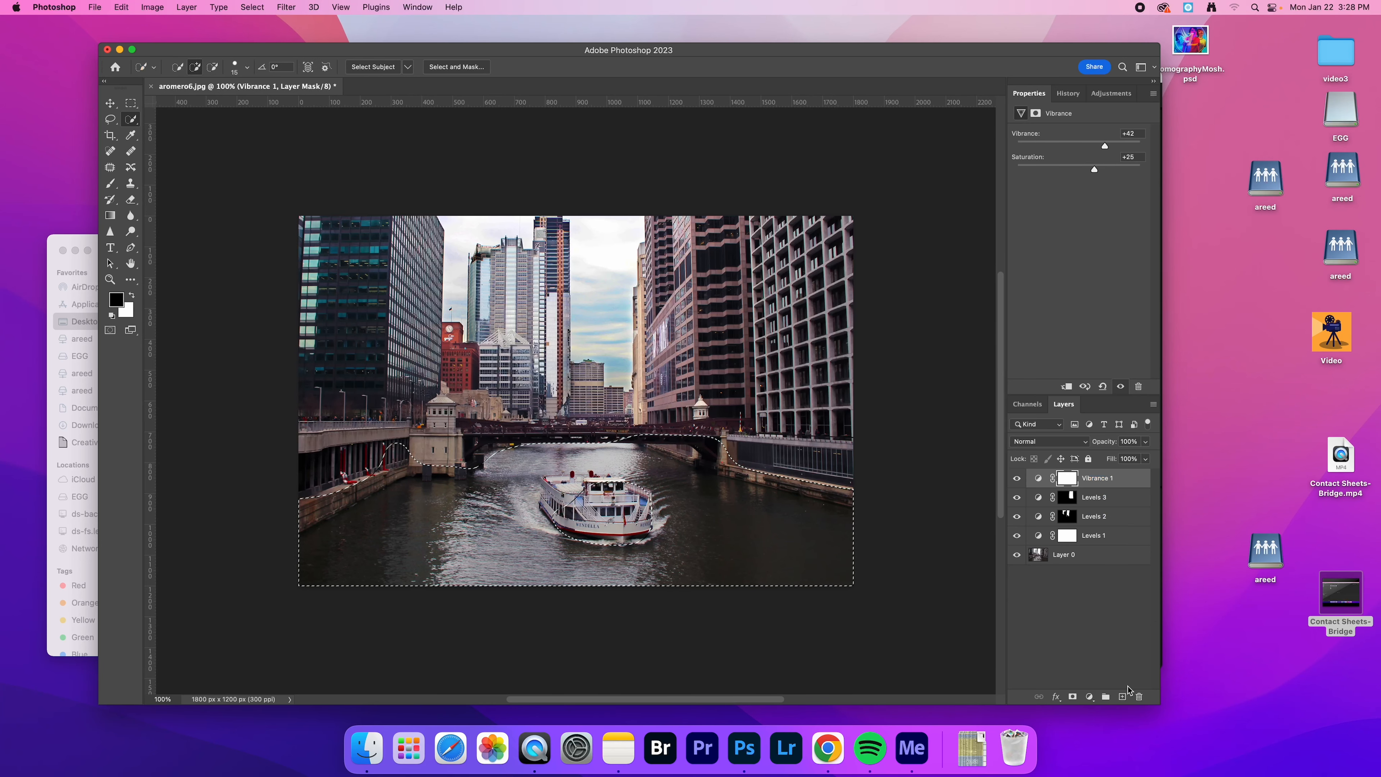
Add a Vibrance adjustment layer masked to the selected water, raise its vibrance and saturation, and compare the photo with and without it
{"action": "left_click", "coordinate": [1111, 93]}
{"action": "left_click", "coordinate": [1101, 121]}
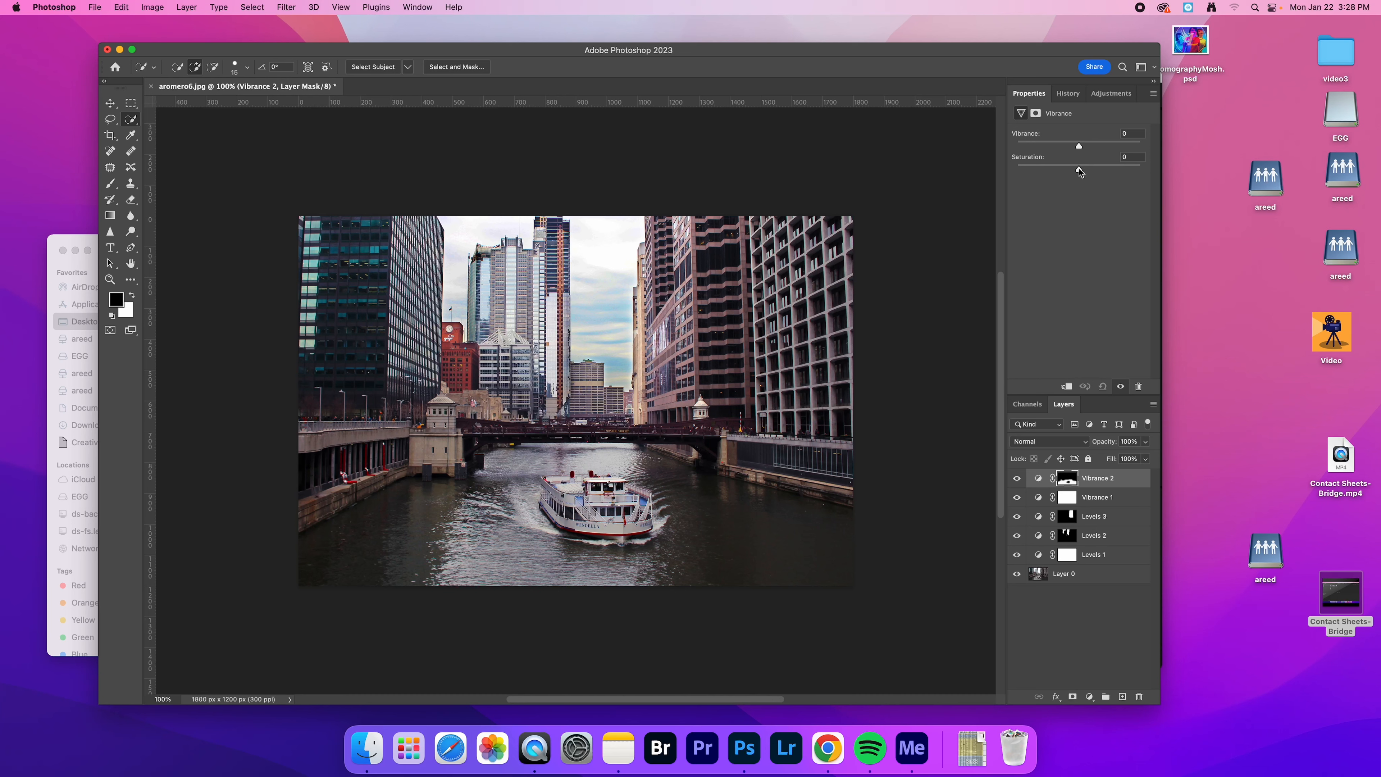
{"action": "left_click_drag", "start_coordinate": [1079, 168], "coordinate": [1104, 173]}
{"action": "mouse_move", "coordinate": [1110, 172]}
{"action": "left_mouse_down"}
{"action": "mouse_move", "coordinate": [1131, 172]}
{"action": "mouse_move", "coordinate": [1096, 146]}
{"action": "mouse_move", "coordinate": [1115, 146]}
{"action": "left_mouse_up"}
{"action": "left_click", "coordinate": [1016, 479]}
{"action": "left_click", "coordinate": [1016, 478]}
{"action": "left_click", "coordinate": [1017, 481]}
{"action": "left_click", "coordinate": [1017, 482]}
Add a Selective Color adjustment layer and set its Reds to Cyan -17% and Magenta +19%
{"action": "left_click", "coordinate": [1103, 99]}
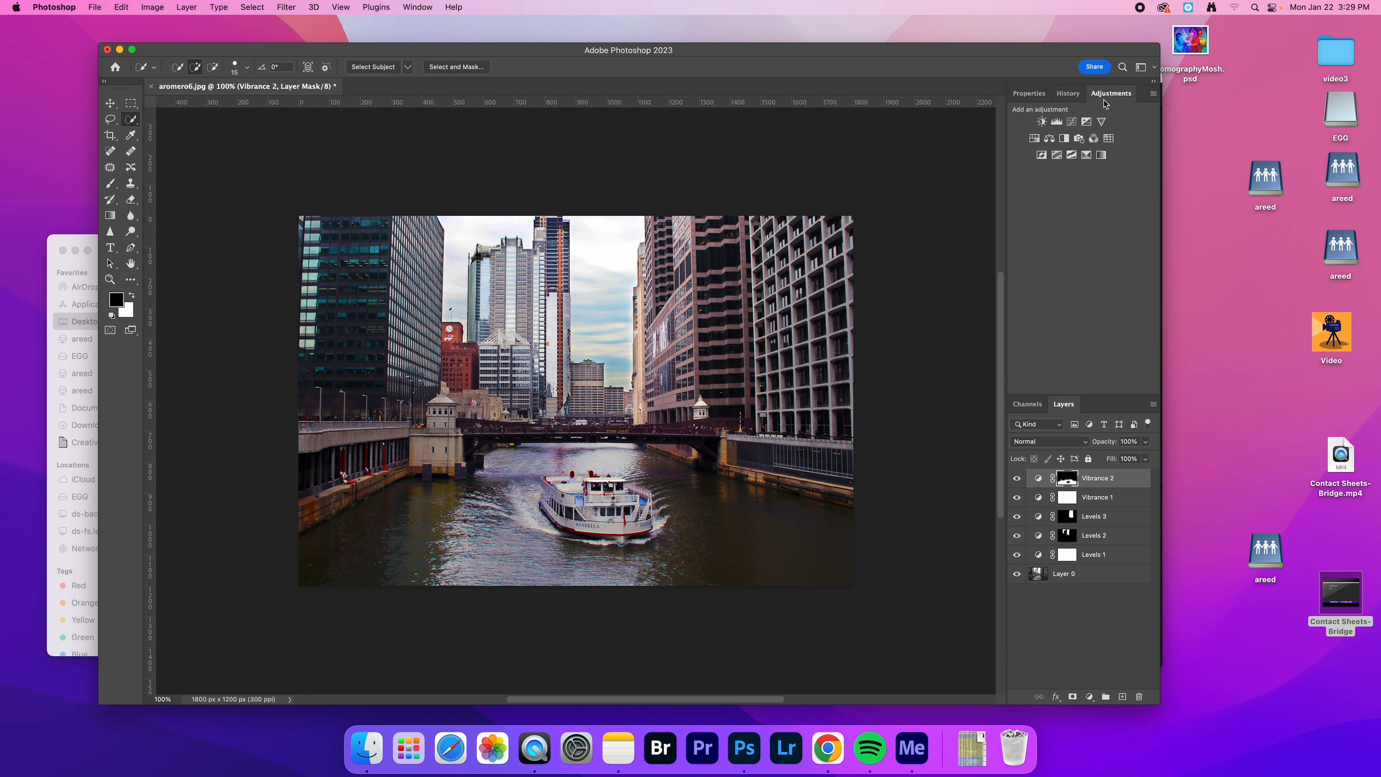
{"action": "left_click", "coordinate": [1086, 156]}
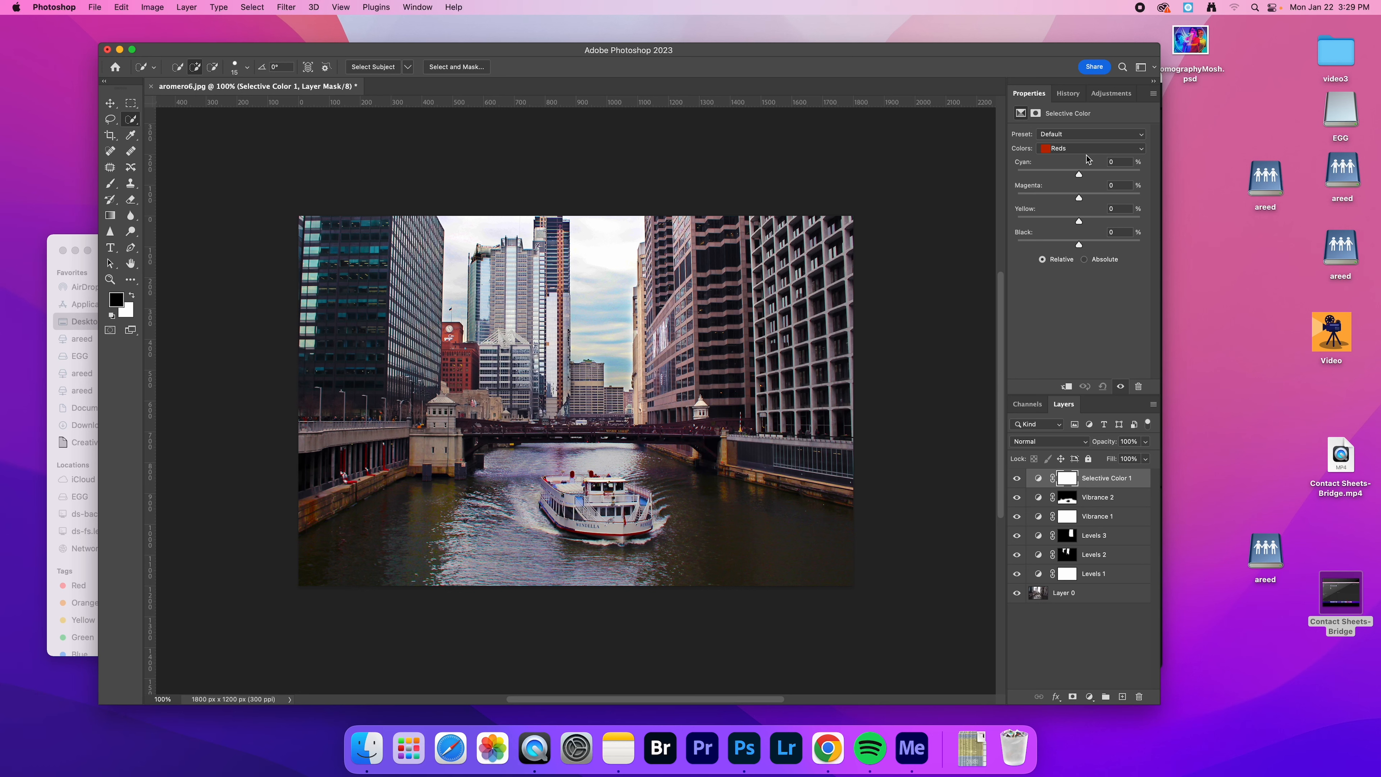
{"action": "left_click", "coordinate": [1072, 151]}
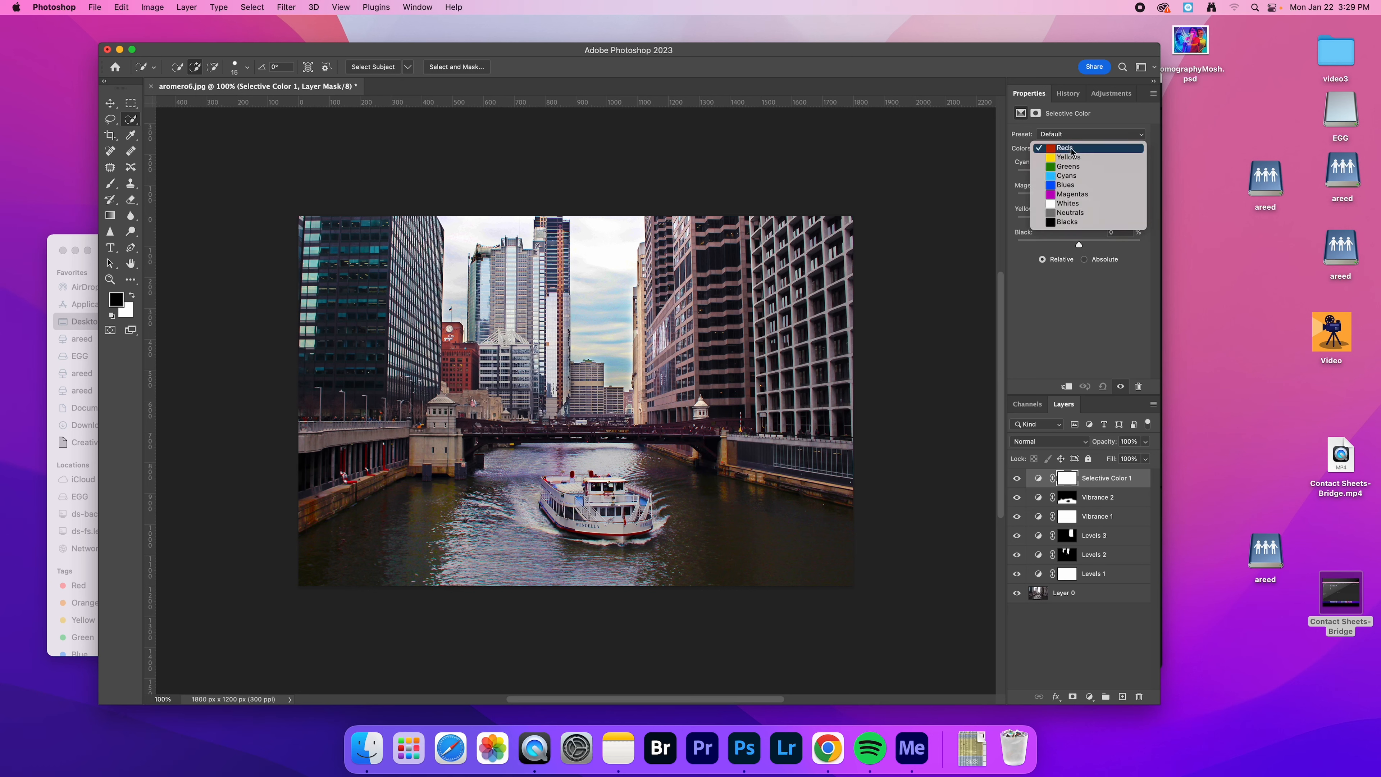
{"action": "left_click", "coordinate": [1072, 151]}
{"action": "mouse_move", "coordinate": [1079, 198]}
{"action": "left_mouse_down"}
{"action": "mouse_move", "coordinate": [1104, 199]}
{"action": "mouse_move", "coordinate": [1055, 203]}
{"action": "mouse_move", "coordinate": [1126, 202]}
{"action": "mouse_move", "coordinate": [1044, 178]}
{"action": "mouse_move", "coordinate": [1104, 178]}
{"action": "mouse_move", "coordinate": [1069, 179]}
{"action": "left_mouse_up"}
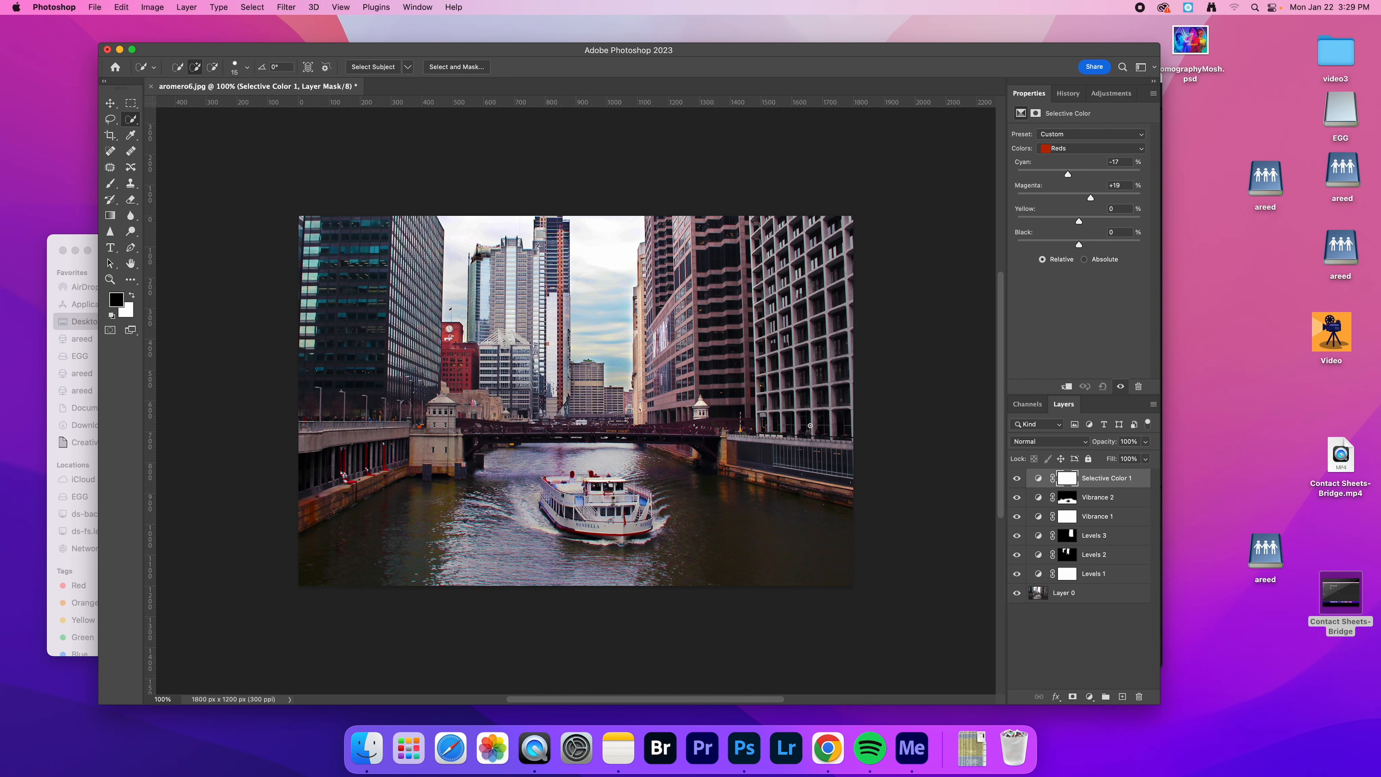
In the Selective Color adjustment, set the Yellows to Cyan -83% and Magenta -23%
{"action": "left_click", "coordinate": [1092, 150]}
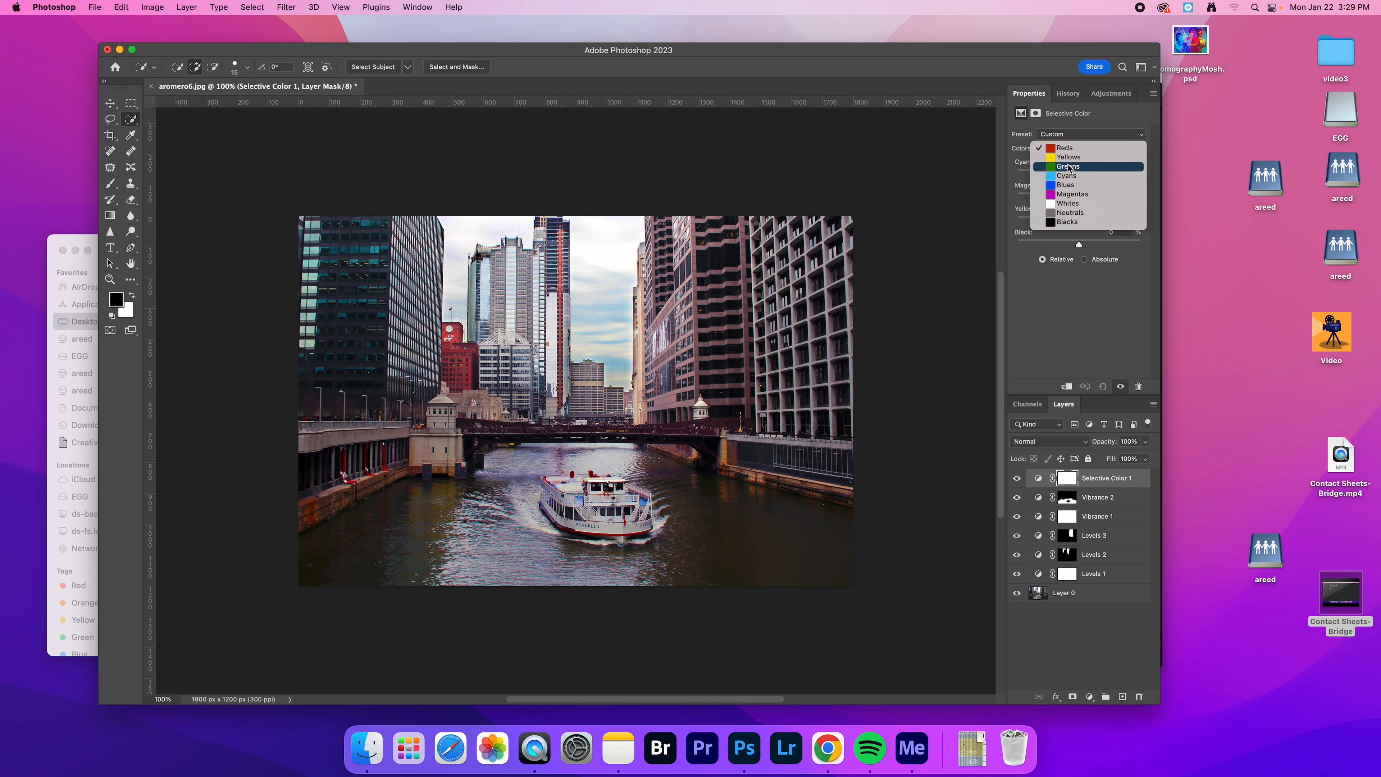
{"action": "left_click", "coordinate": [1070, 163]}
{"action": "left_click_drag", "start_coordinate": [1079, 174], "coordinate": [1108, 175]}
{"action": "left_click_drag", "start_coordinate": [1021, 178], "coordinate": [1065, 204]}
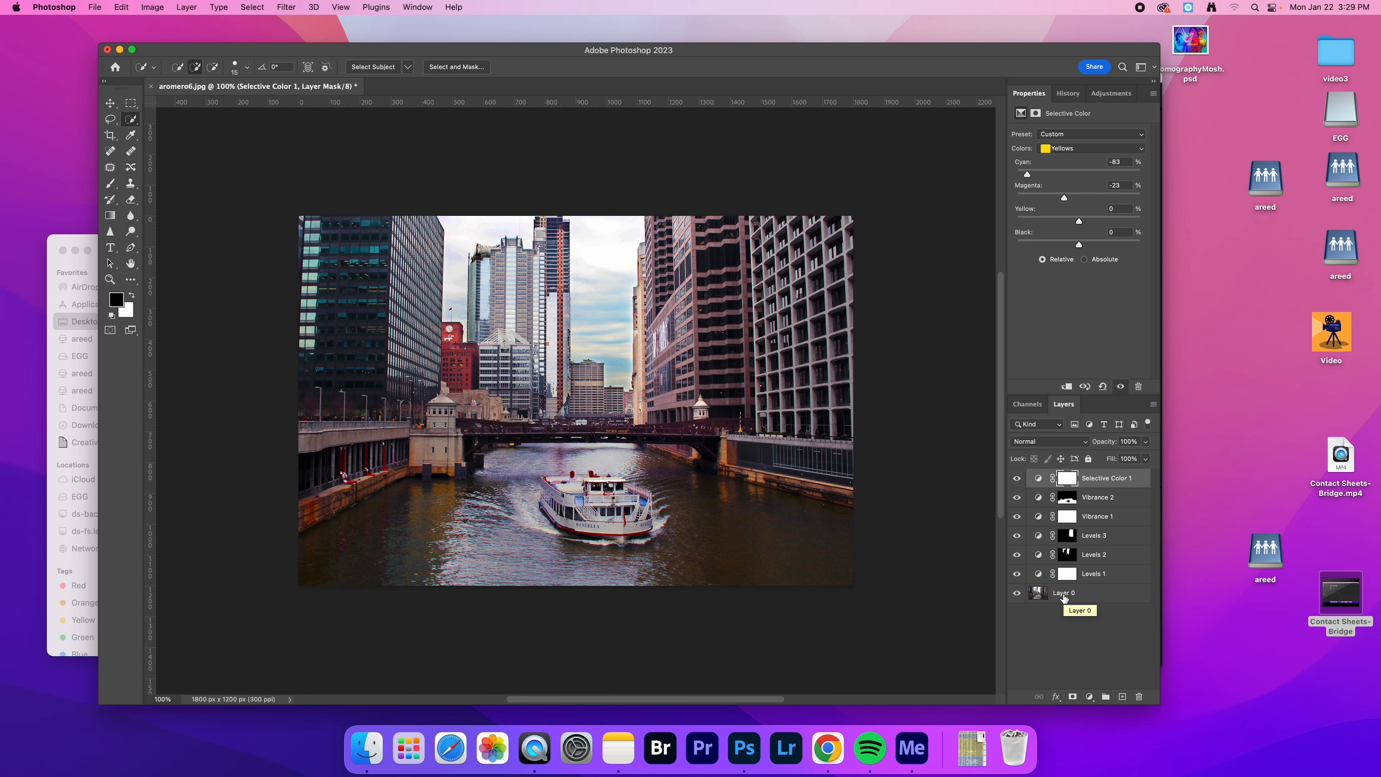
Add a Black & White adjustment layer and brush black on its mask over the boat to restore the boat's colour
{"action": "left_click", "coordinate": [1093, 96]}
{"action": "left_click", "coordinate": [1064, 139]}
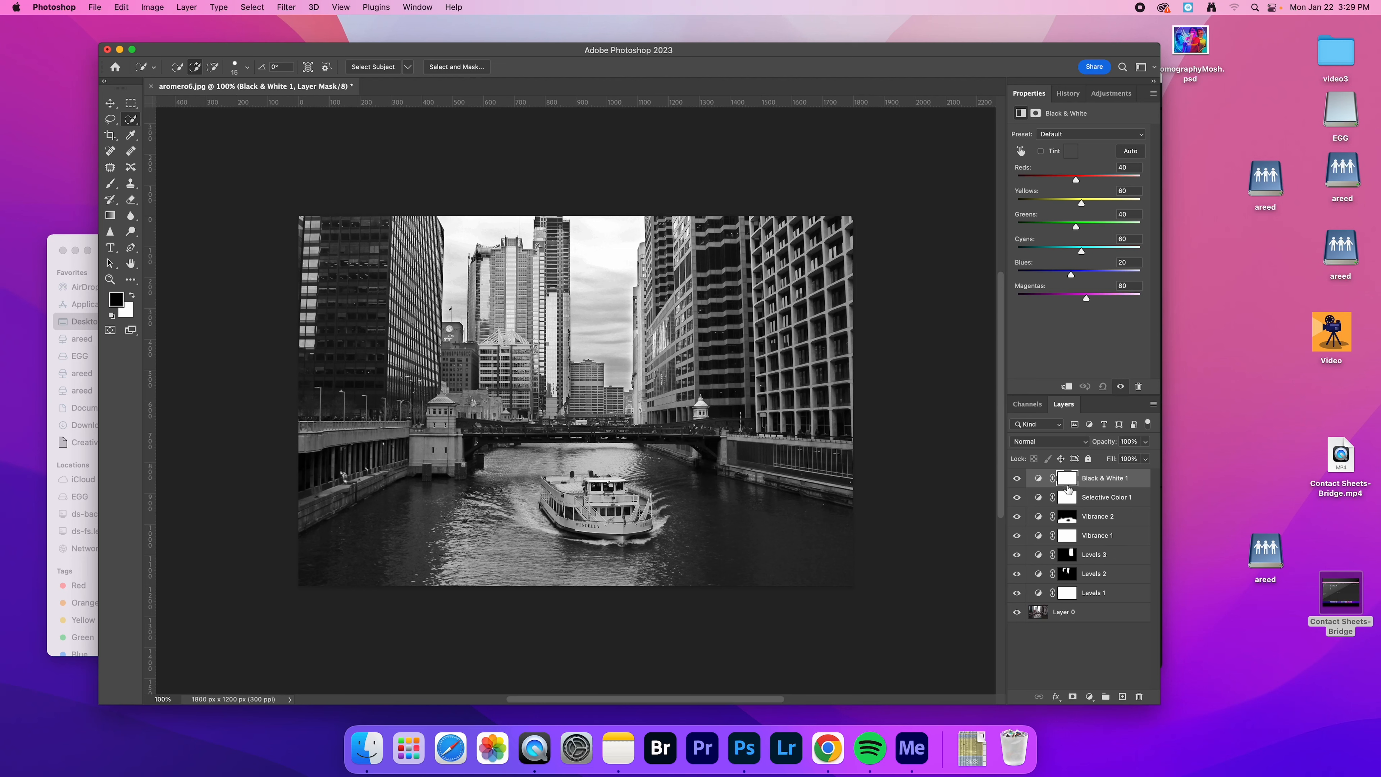
{"action": "left_click", "coordinate": [111, 185]}
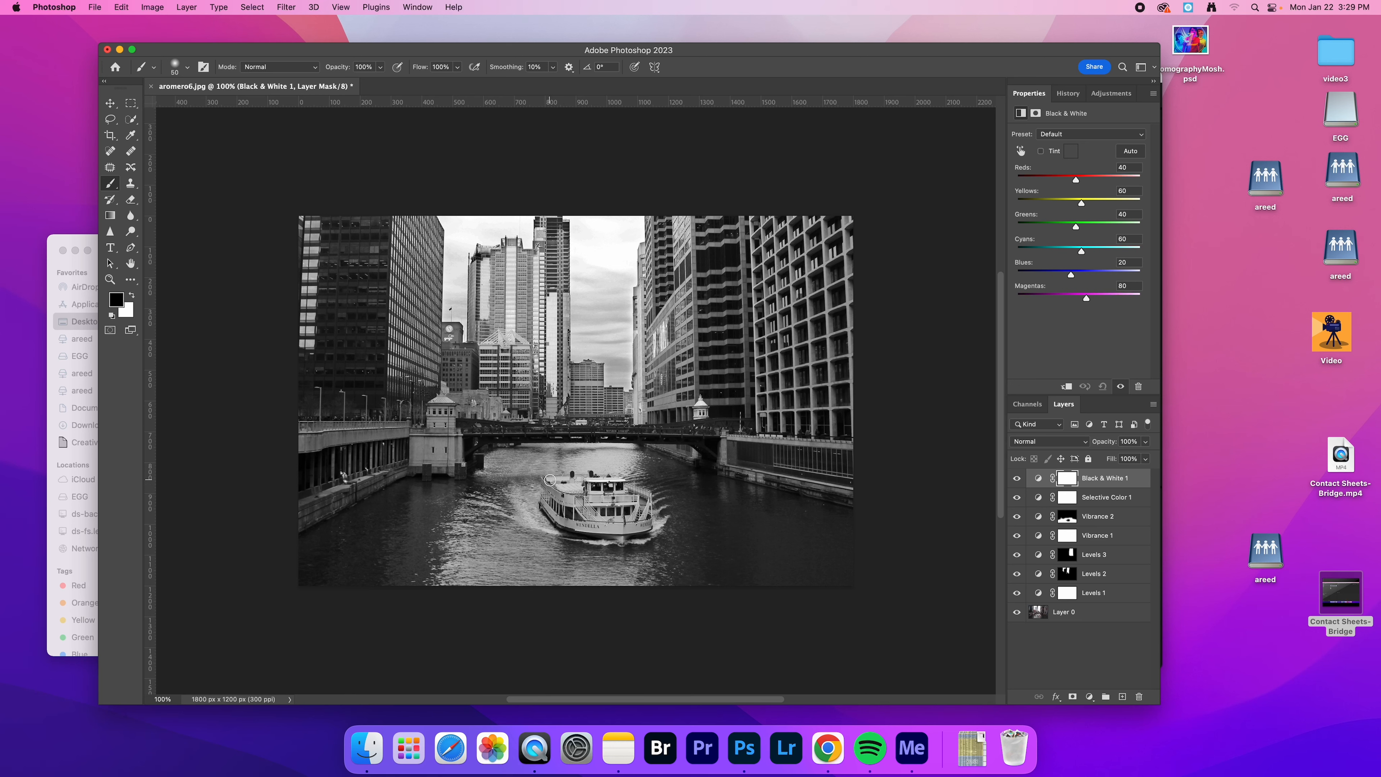
{"action": "mouse_move", "coordinate": [549, 481]}
{"action": "left_mouse_down"}
{"action": "mouse_move", "coordinate": [647, 502]}
{"action": "mouse_move", "coordinate": [647, 527]}
{"action": "mouse_move", "coordinate": [570, 529]}
{"action": "mouse_move", "coordinate": [549, 484]}
{"action": "mouse_move", "coordinate": [583, 486]}
{"action": "mouse_move", "coordinate": [597, 513]}
{"action": "mouse_move", "coordinate": [568, 518]}
{"action": "mouse_move", "coordinate": [568, 489]}
{"action": "mouse_move", "coordinate": [593, 485]}
{"action": "mouse_move", "coordinate": [605, 505]}
{"action": "mouse_move", "coordinate": [631, 500]}
{"action": "mouse_move", "coordinate": [595, 515]}
{"action": "mouse_move", "coordinate": [617, 520]}
{"action": "mouse_move", "coordinate": [599, 531]}
{"action": "mouse_move", "coordinate": [643, 516]}
{"action": "left_mouse_up"}
Paint white on the Black & White mask over the coloured wake beside the boat's hull to turn that water grey
{"action": "key", "text": "super+equal"}
{"action": "key", "text": "super+equal"}
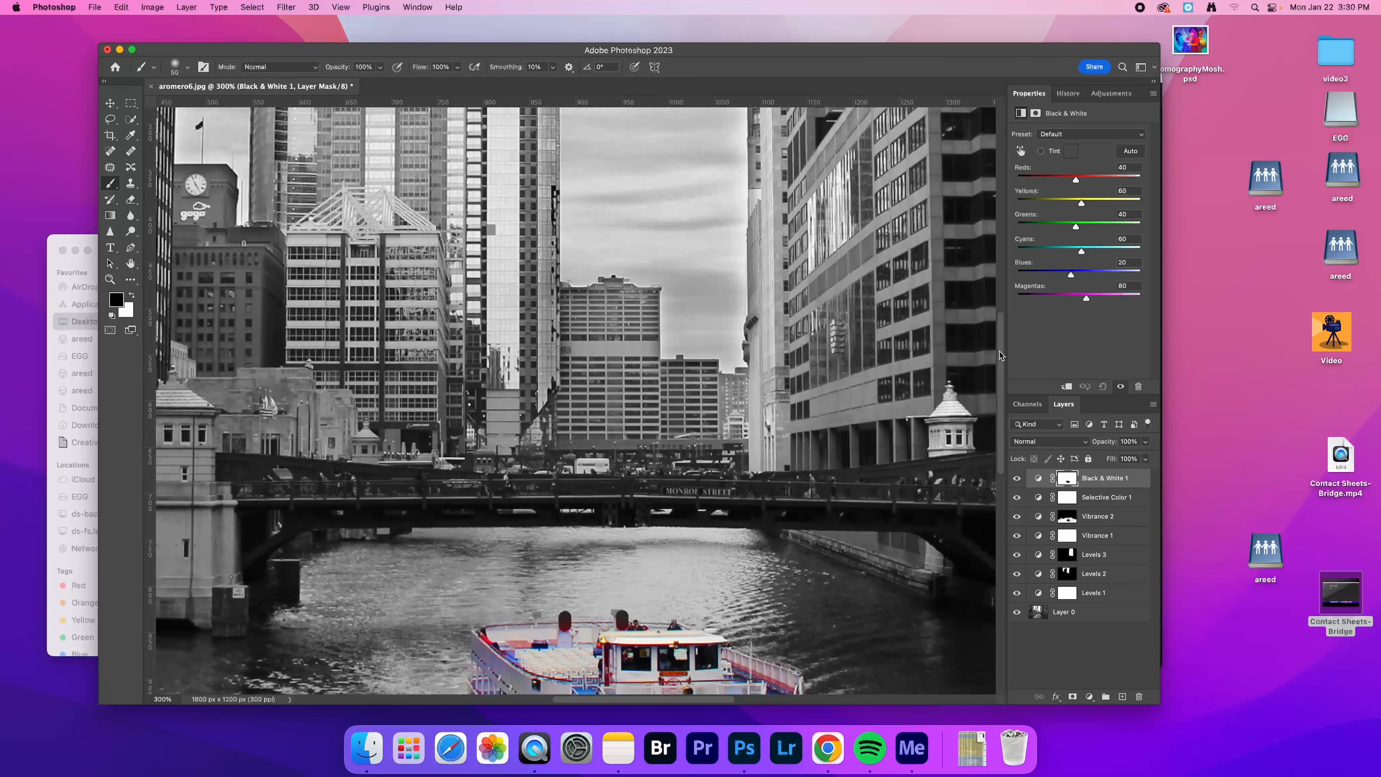
{"action": "left_click_drag", "start_coordinate": [1002, 359], "coordinate": [983, 434]}
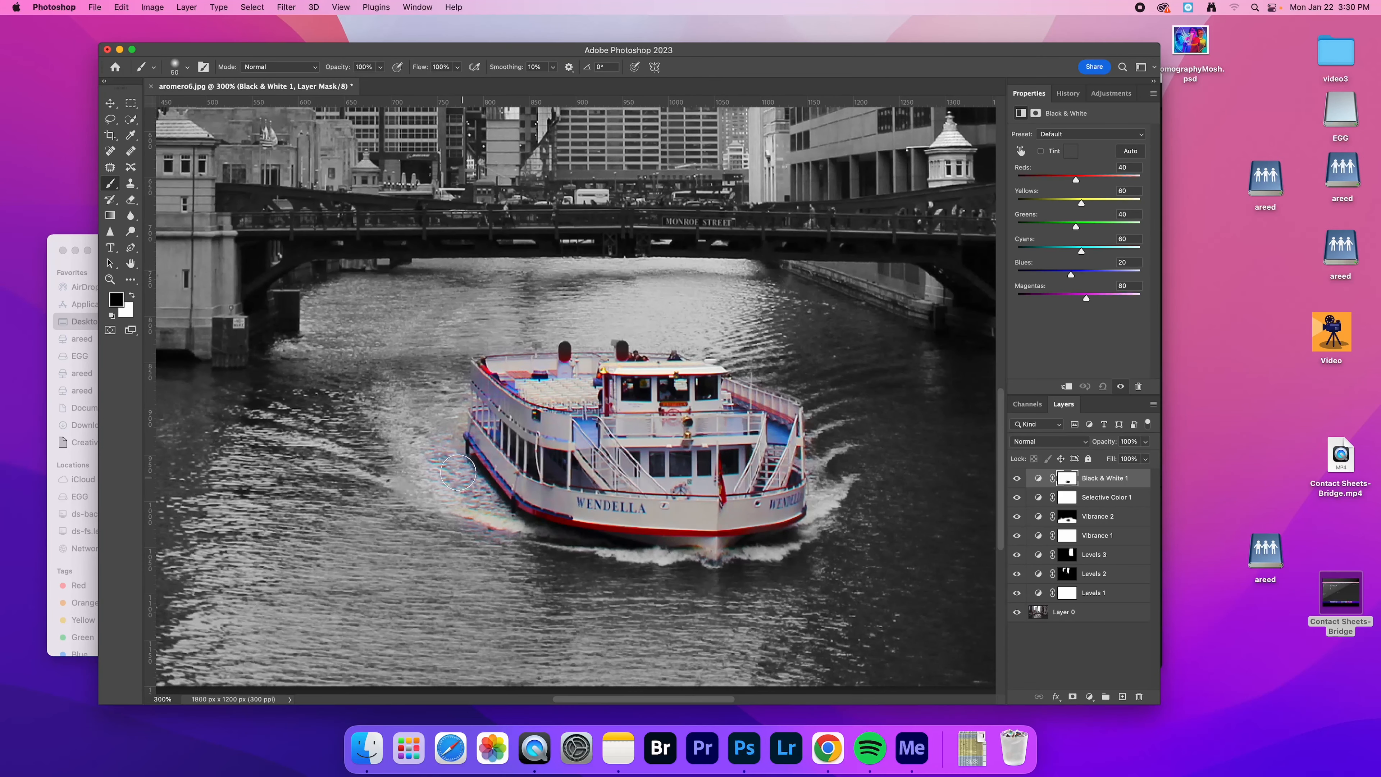
{"action": "left_click", "coordinate": [132, 295]}
{"action": "mouse_move", "coordinate": [445, 422]}
{"action": "left_mouse_down"}
{"action": "mouse_move", "coordinate": [463, 491]}
{"action": "mouse_move", "coordinate": [506, 538]}
{"action": "mouse_move", "coordinate": [445, 428]}
{"action": "left_mouse_up"}
With a smaller black brush, paint the Black & White mask over the remaining grey details on the boat's upper deck and roof
{"action": "left_click", "coordinate": [132, 295]}
{"action": "key", "text": "bracketleft"}
{"action": "key", "text": "bracketleft"}
{"action": "key", "text": "bracketleft"}
{"action": "key", "text": "bracketleft"}
{"action": "key", "text": "bracketleft"}
{"action": "left_click_drag", "start_coordinate": [622, 347], "coordinate": [564, 356]}
{"action": "left_click", "coordinate": [674, 355]}
{"action": "key", "text": "super+minus"}
{"action": "key", "text": "super+minus"}
{"action": "key", "text": "super+minus"}
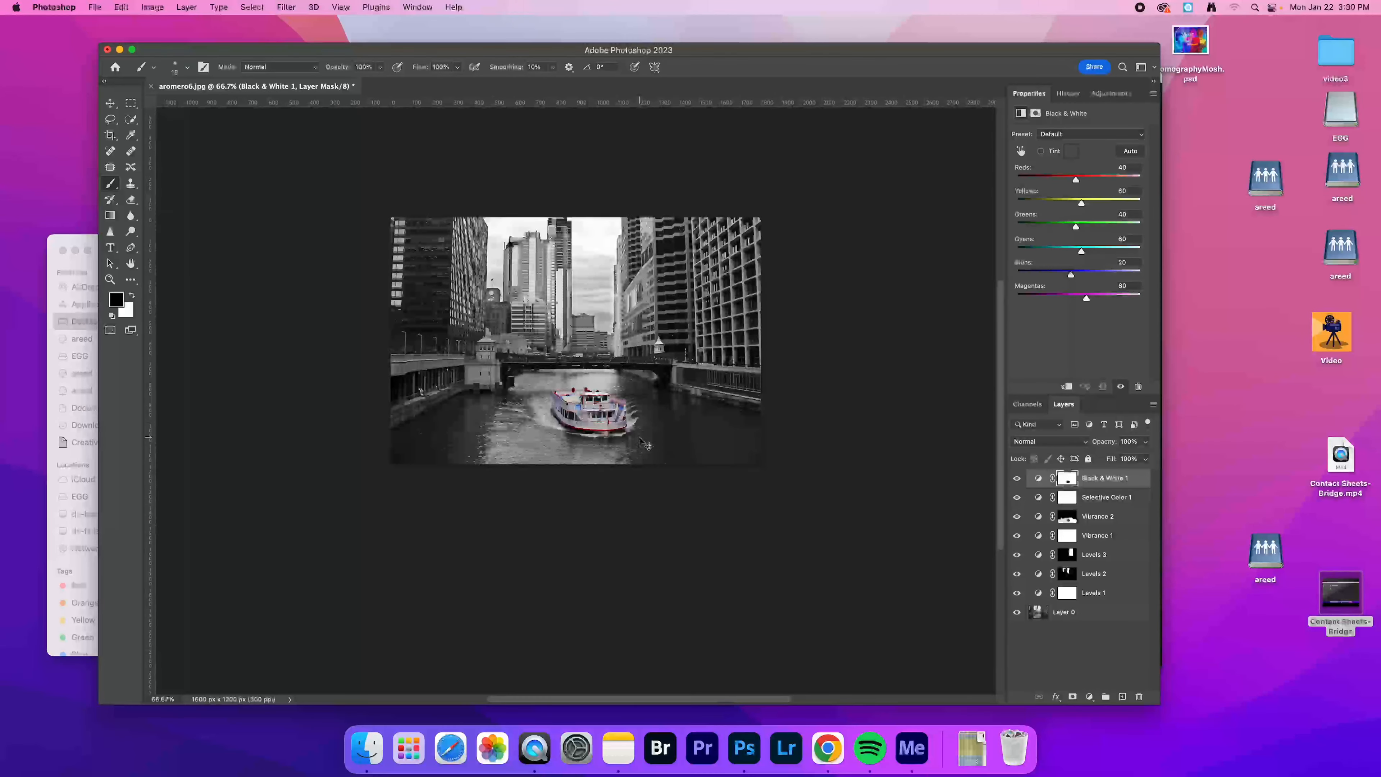
{"action": "key", "text": "super+plus"}
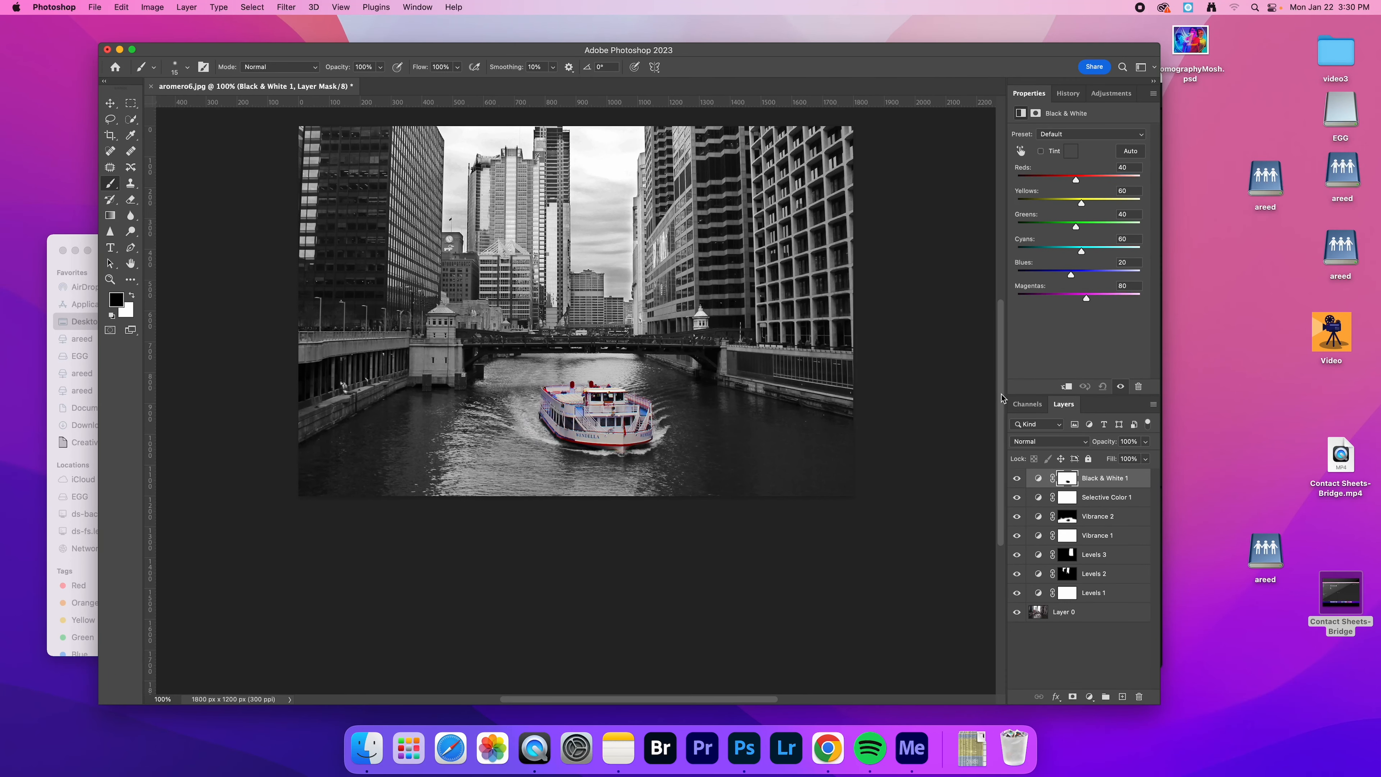
{"action": "left_click_drag", "start_coordinate": [1002, 397], "coordinate": [1004, 387]}
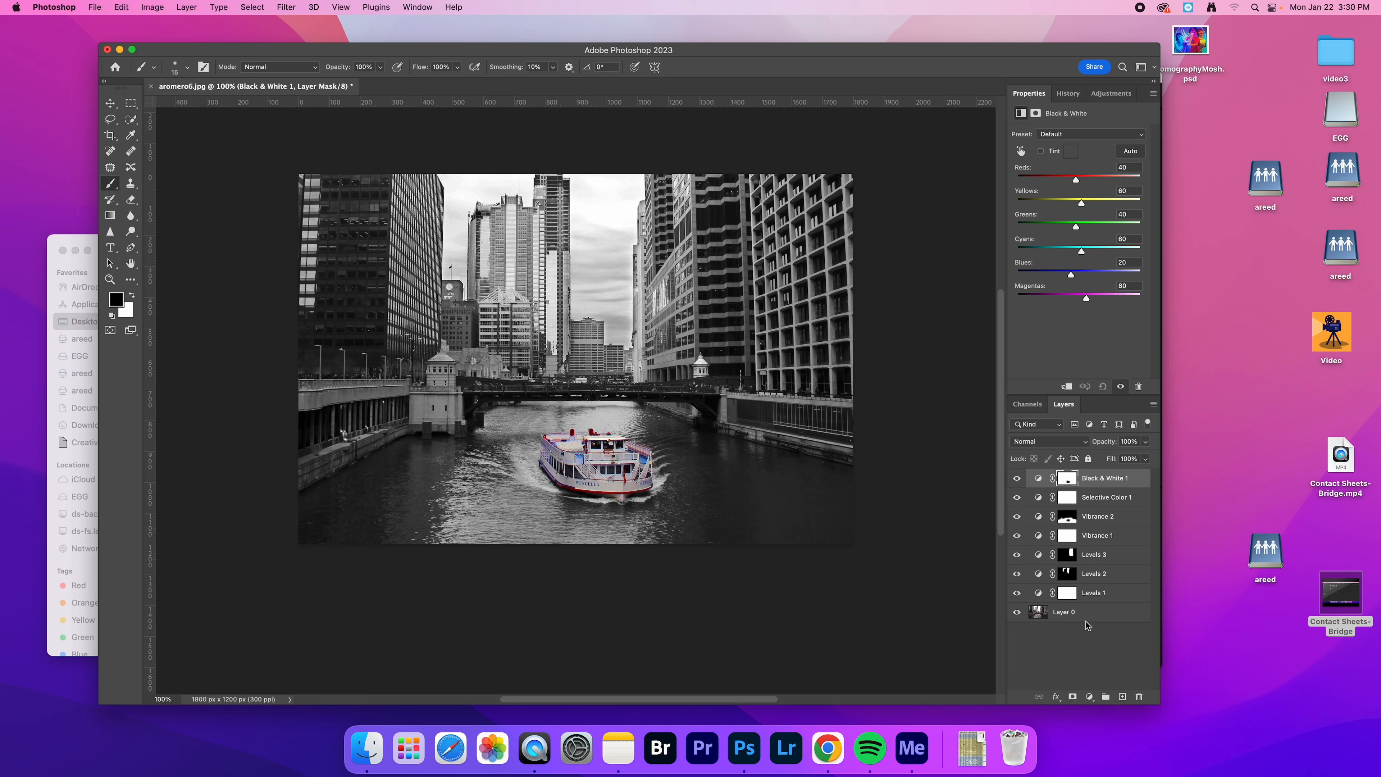
Start a Save As of the document in Photoshop format to the personal network folder, and cancel it
{"action": "left_click", "coordinate": [96, 9]}
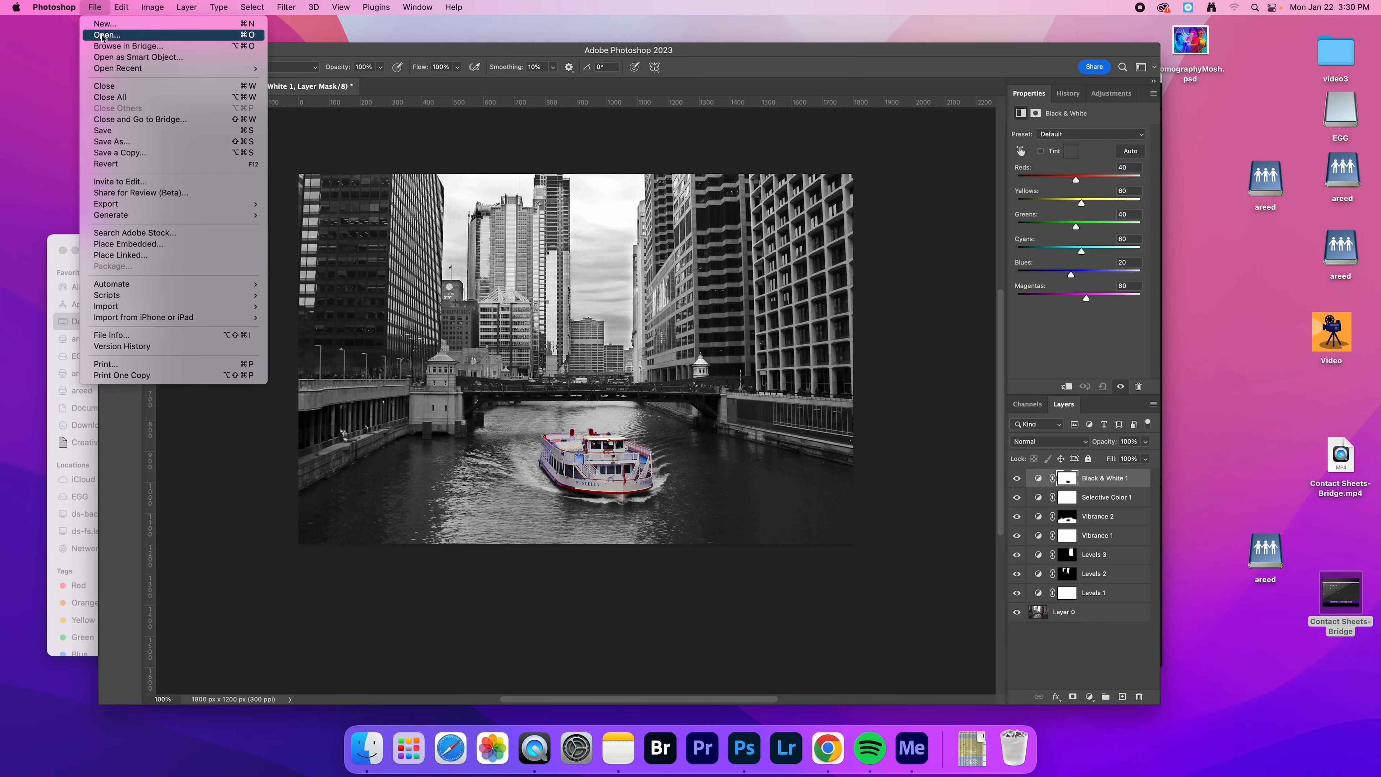
{"action": "left_click", "coordinate": [130, 142]}
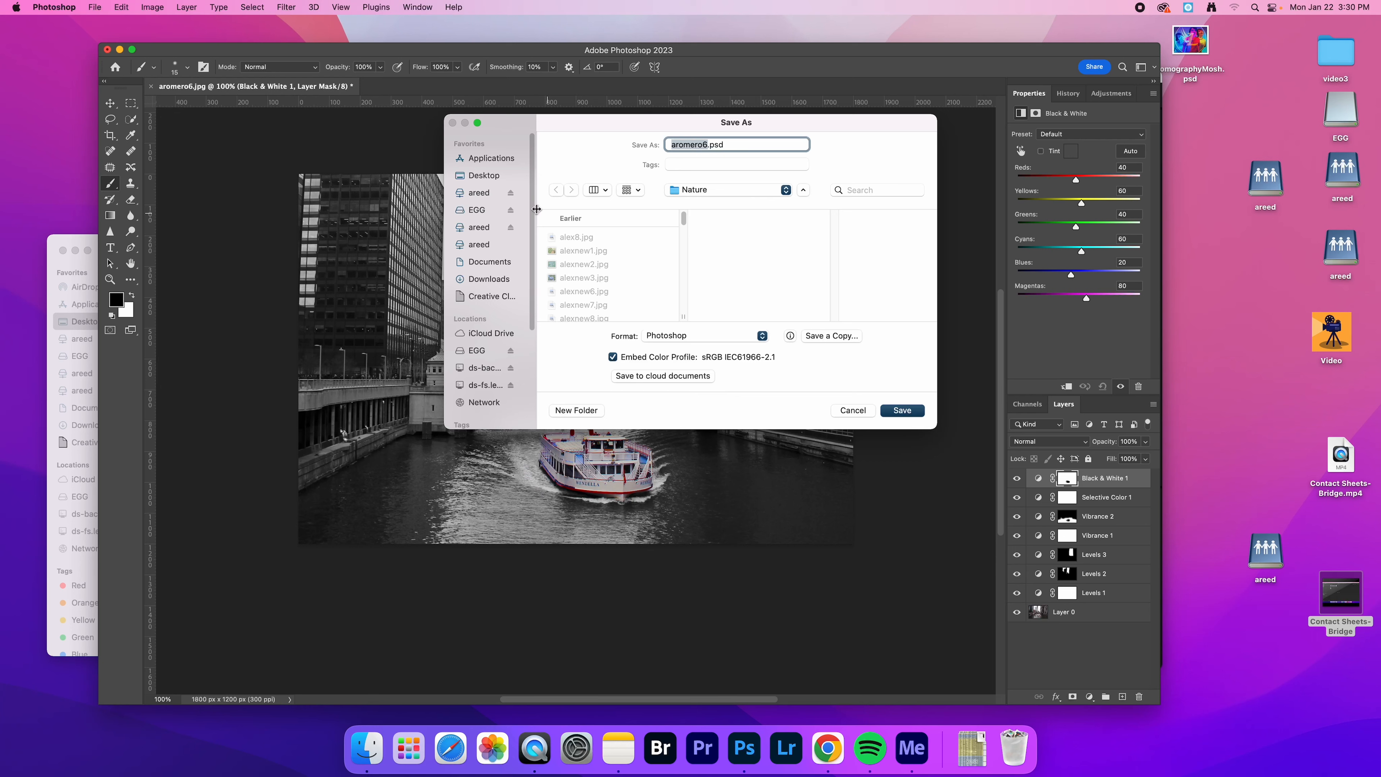
{"action": "left_click", "coordinate": [478, 228]}
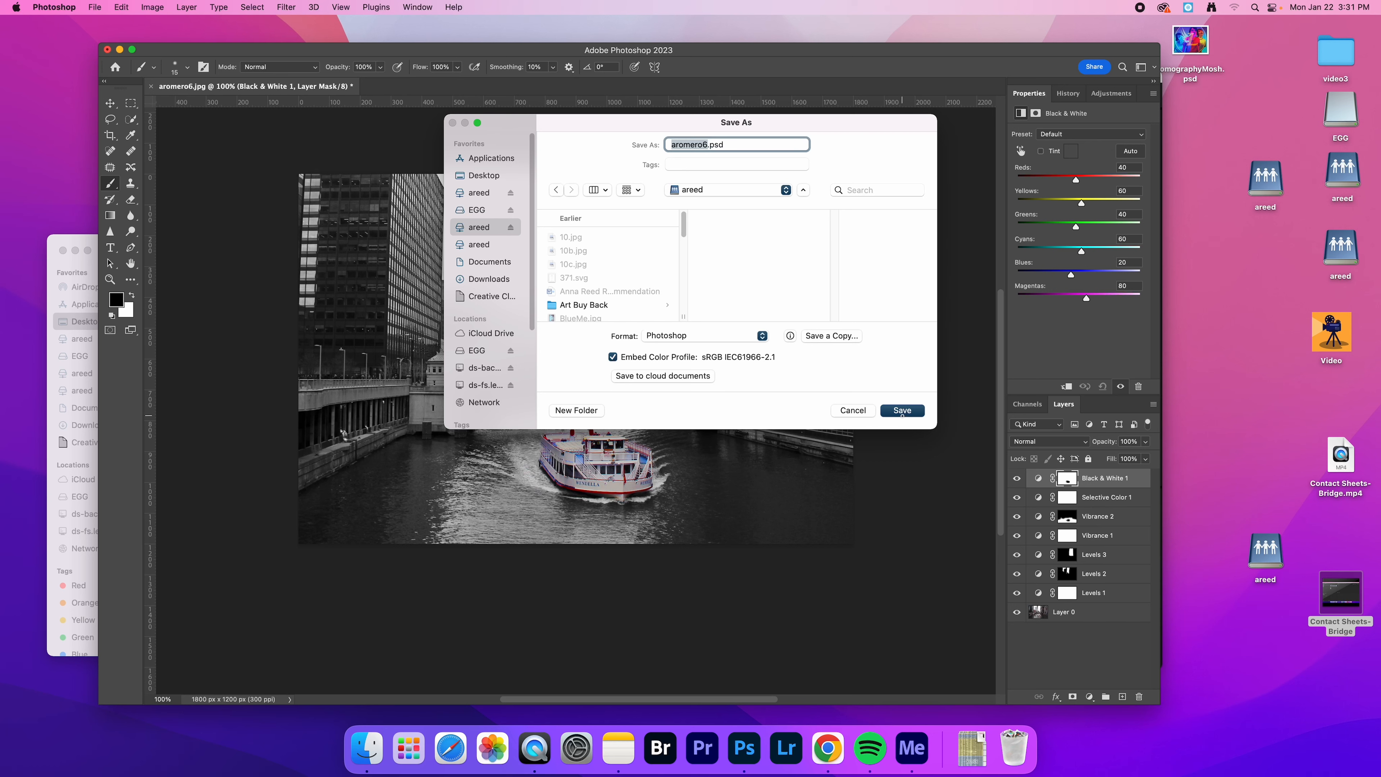
{"action": "left_click", "coordinate": [843, 411]}
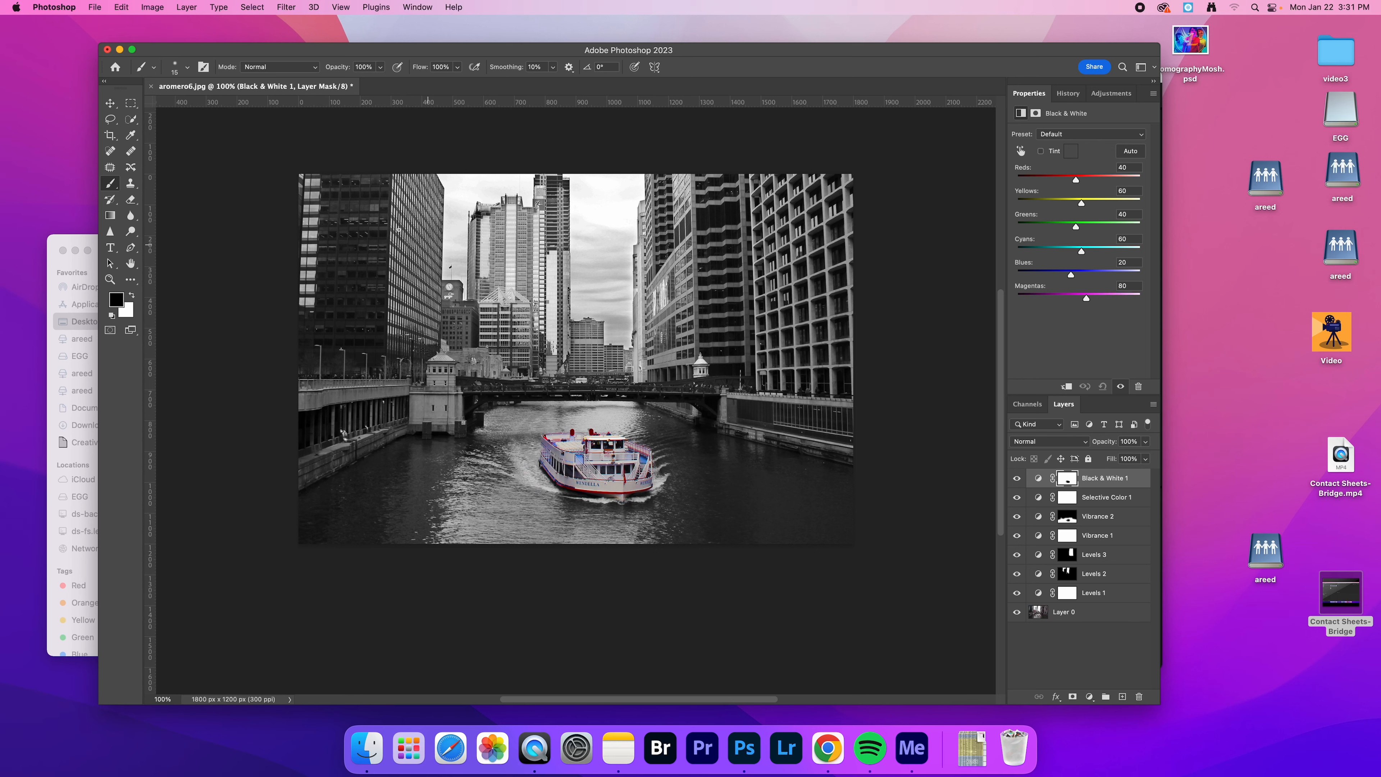
Start exporting the image through Export As in JPG format
{"action": "left_click", "coordinate": [118, 8]}
{"action": "mouse_move", "coordinate": [95, 6]}
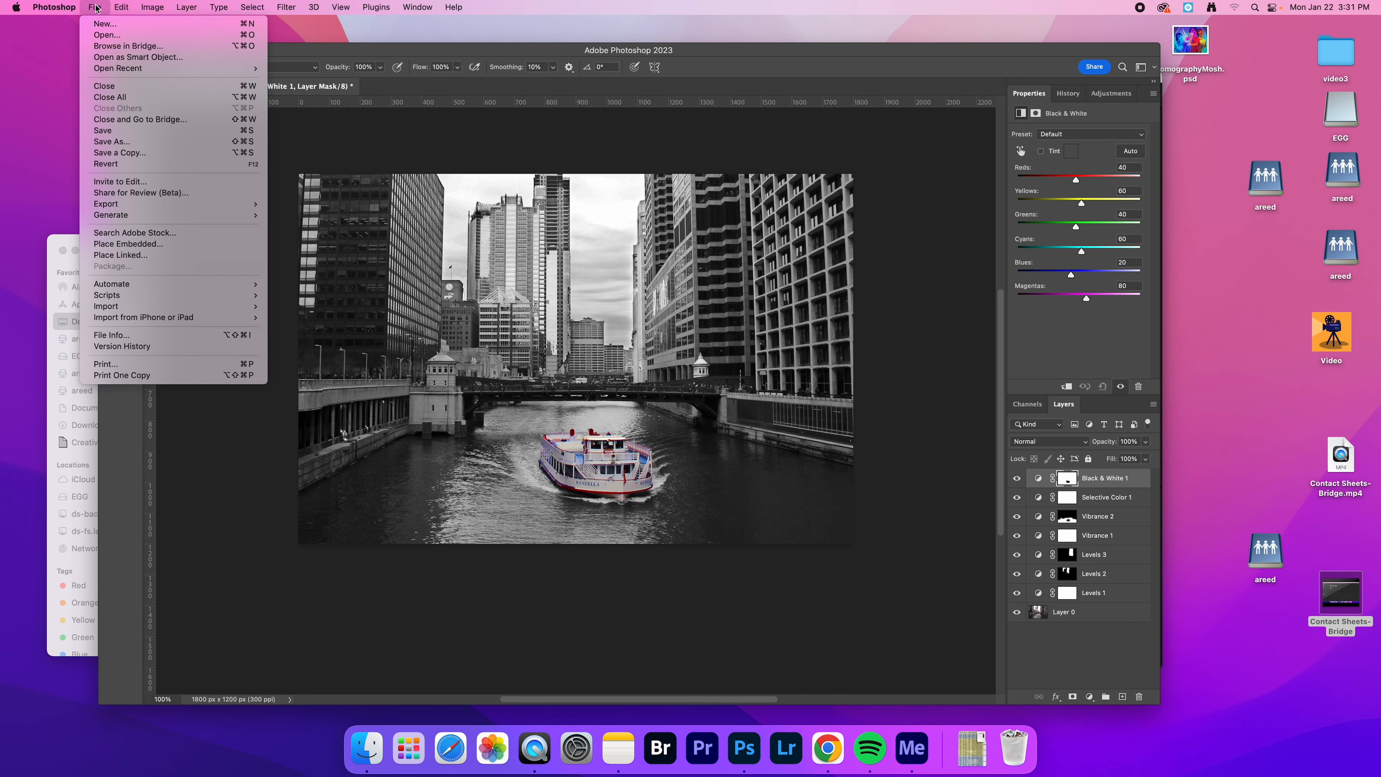
{"action": "mouse_move", "coordinate": [180, 204]}
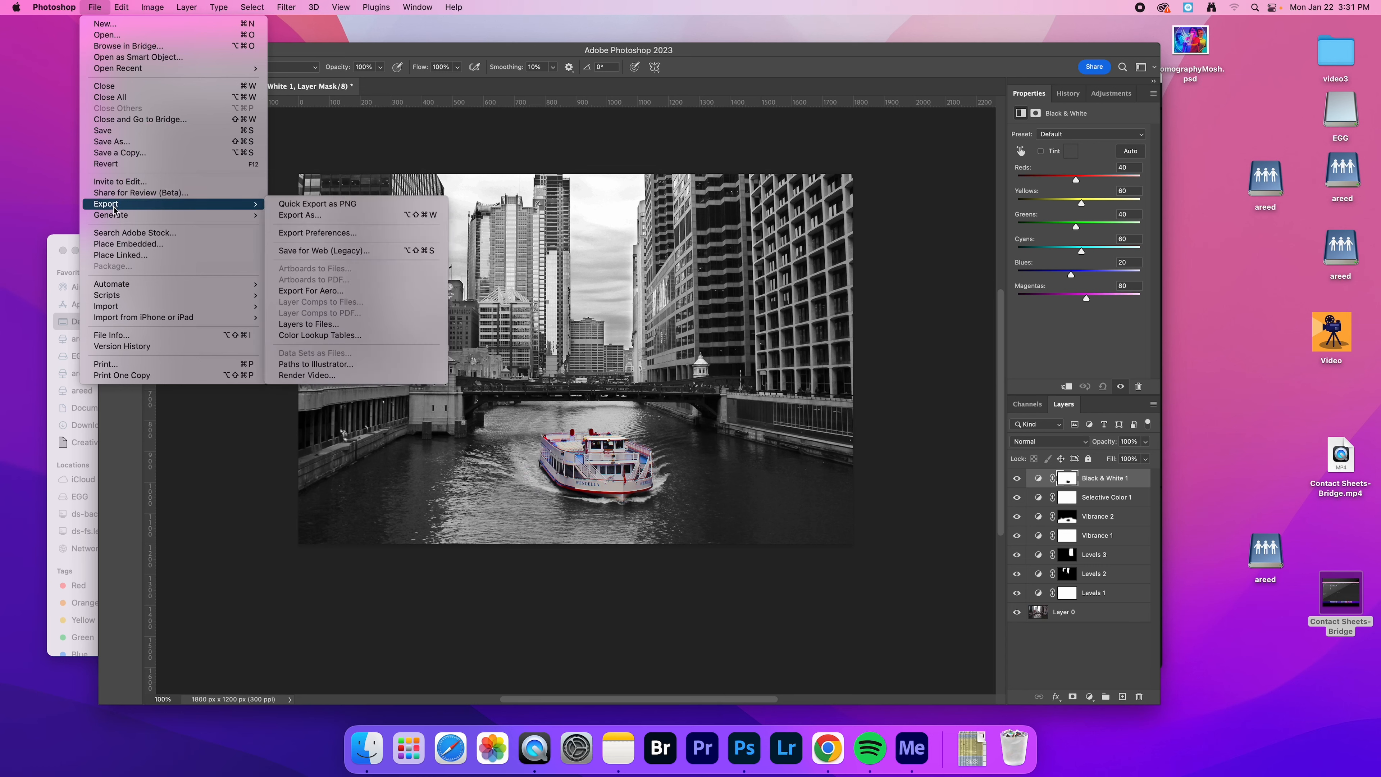
{"action": "left_click", "coordinate": [315, 217]}
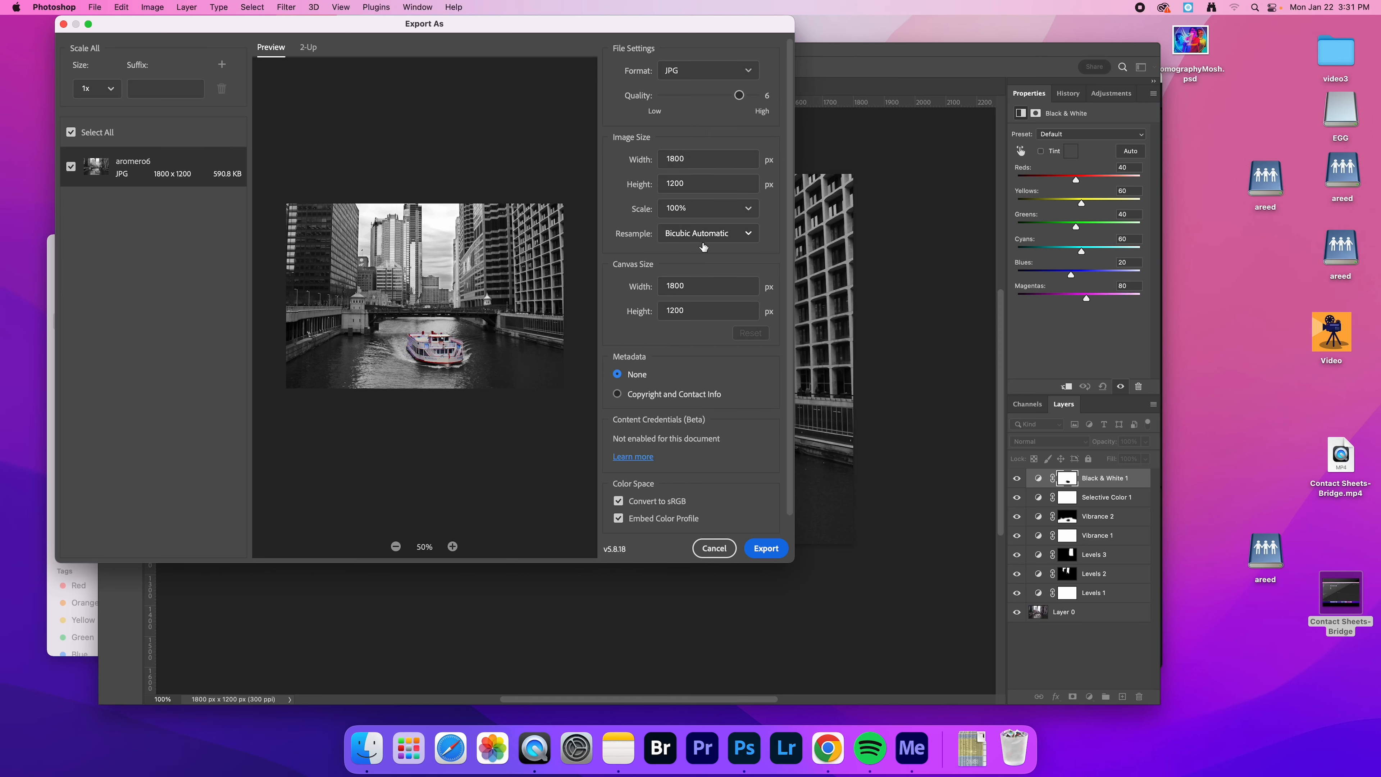
{"action": "left_click", "coordinate": [773, 551]}
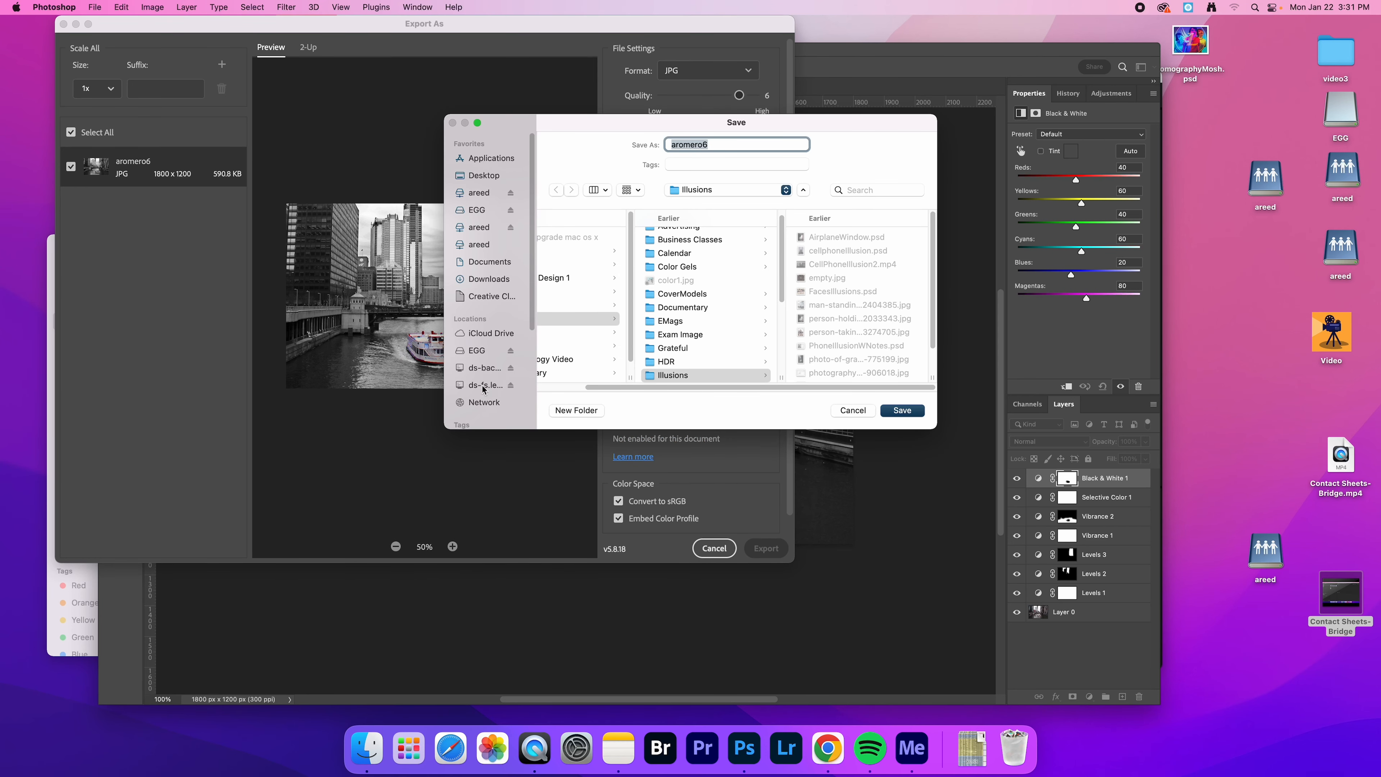
Choose the E&P folder inside Photo 1 of p02, in the teacher's Dropbox folder on the file server, as the export destination
{"action": "left_click", "coordinate": [485, 386]}
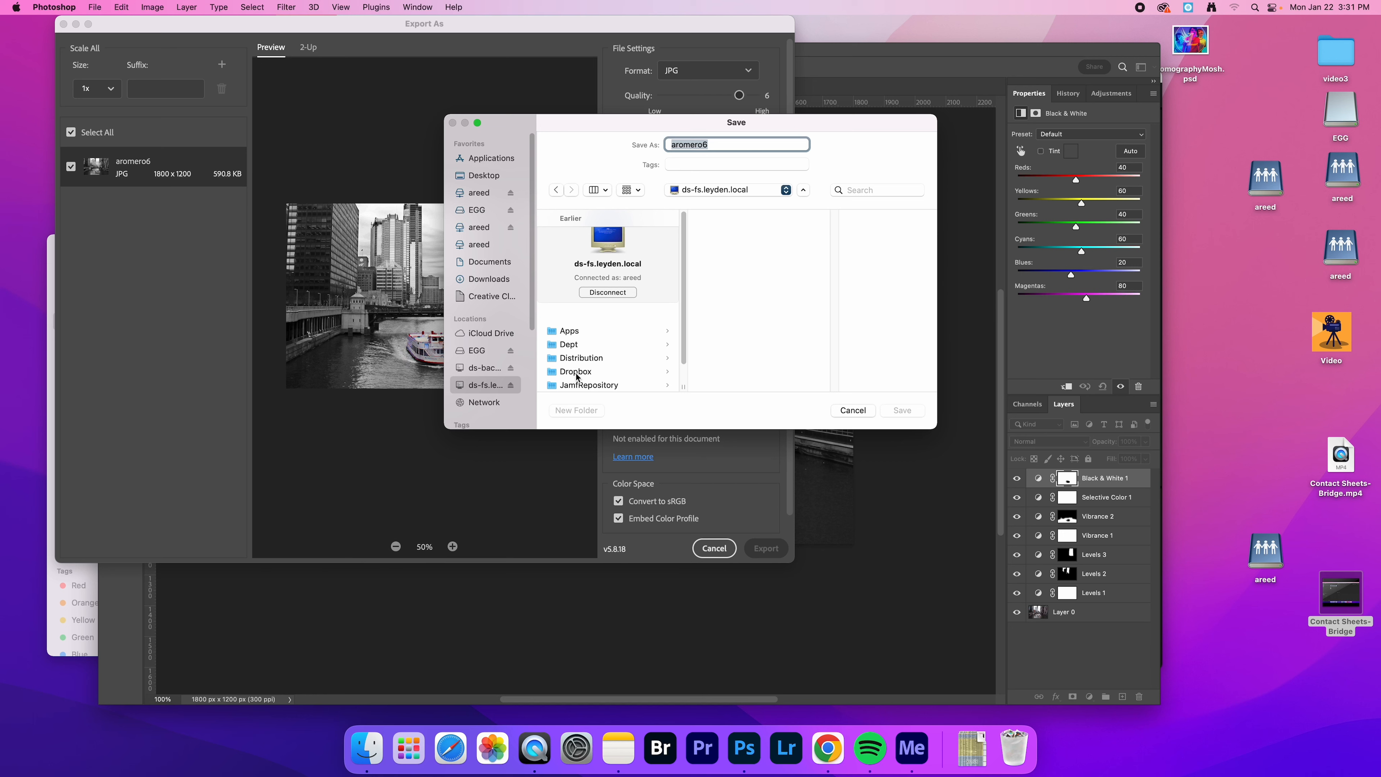
{"action": "left_click", "coordinate": [578, 373]}
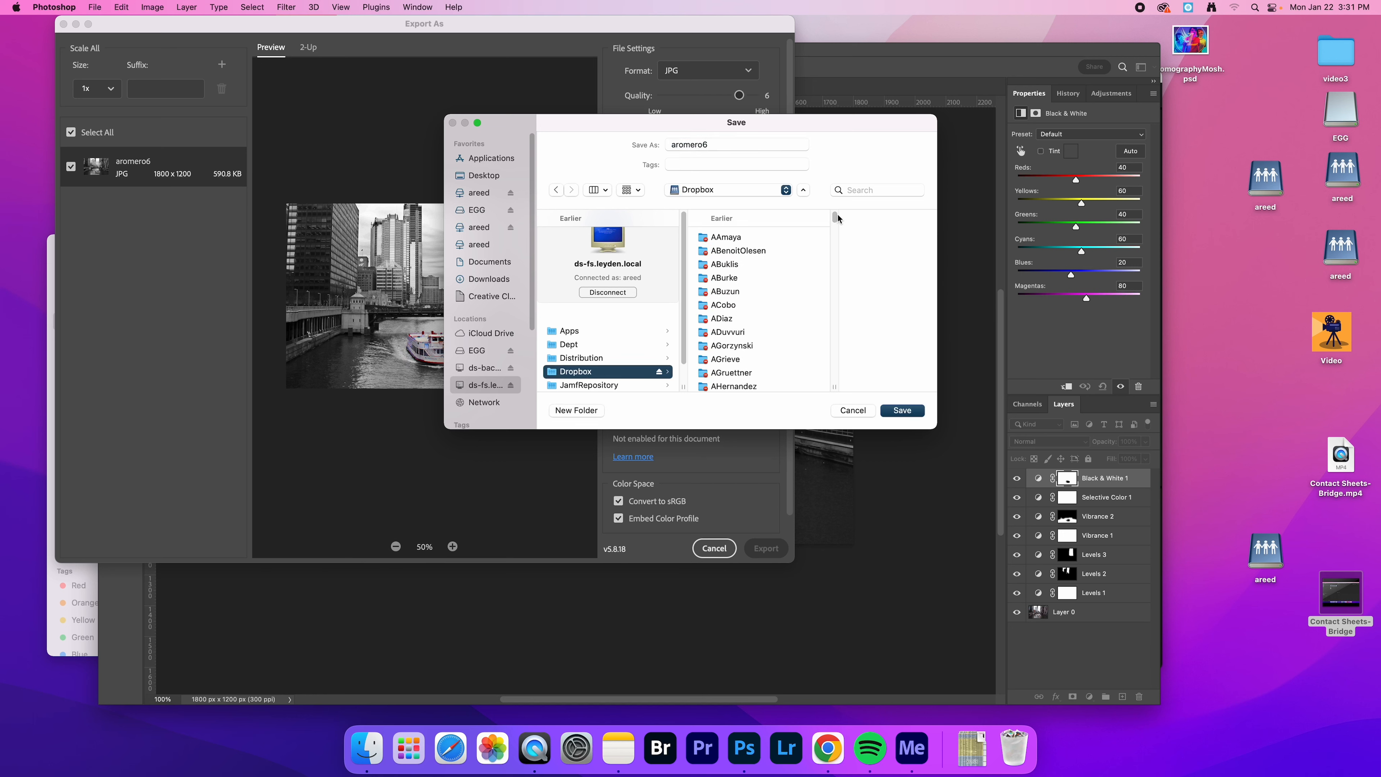
{"action": "scroll", "coordinate": [766, 272], "scroll_direction": "down", "scroll_amount": 10}
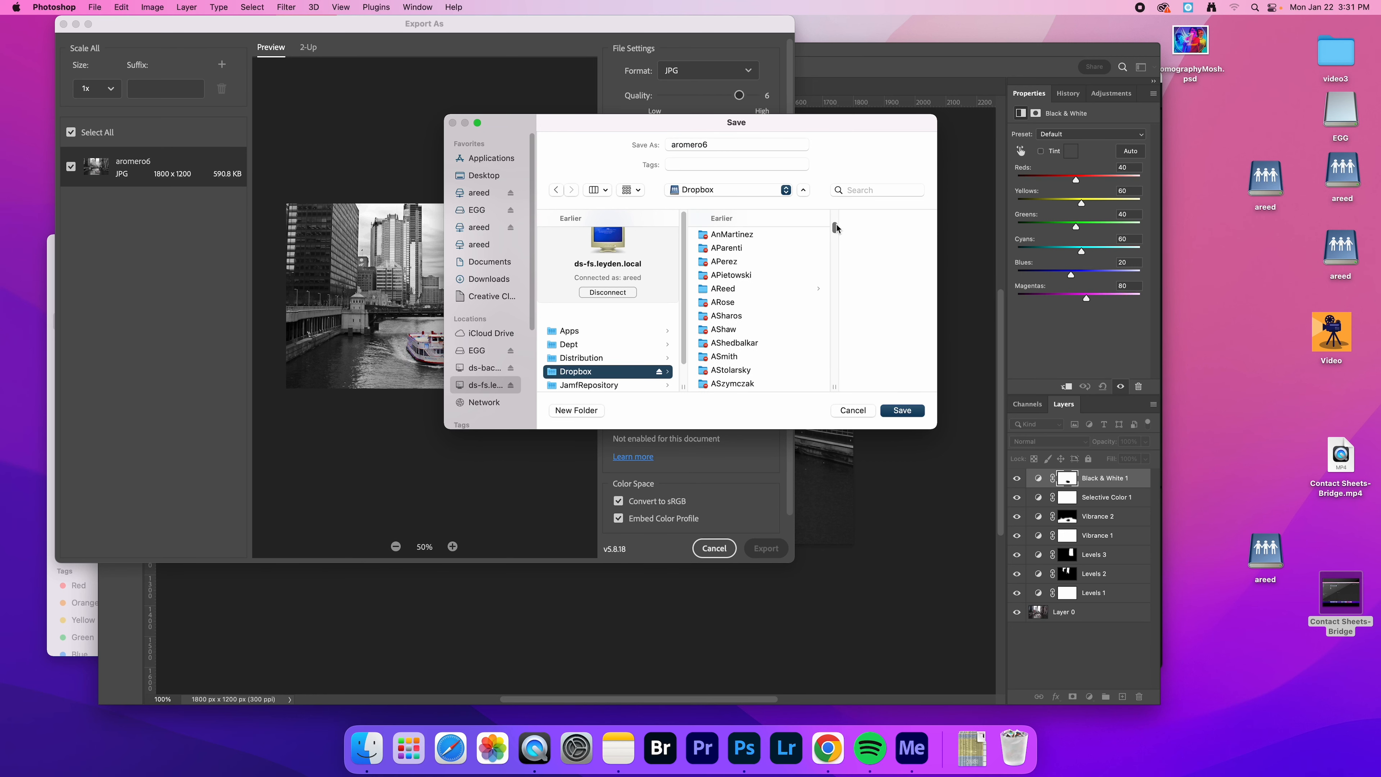
{"action": "left_click", "coordinate": [741, 292]}
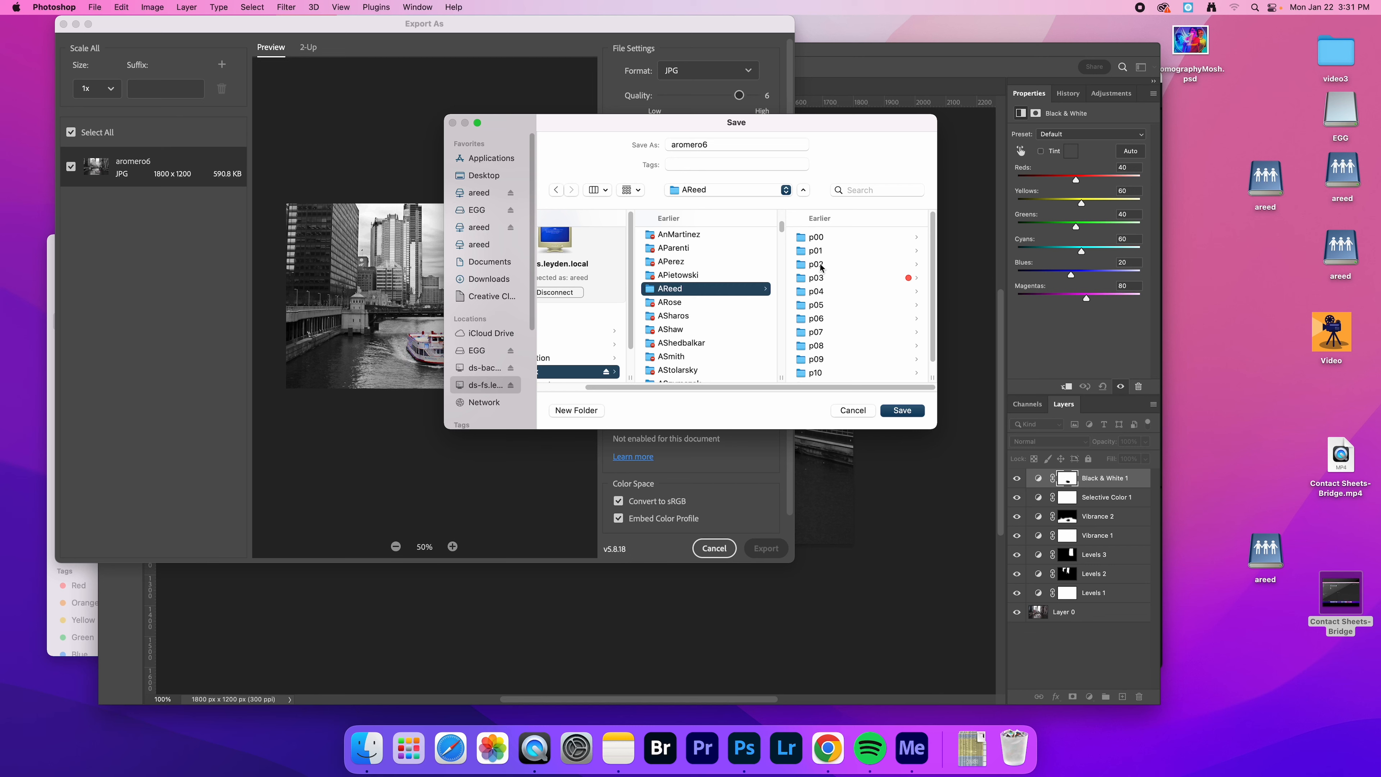
{"action": "left_click", "coordinate": [819, 265]}
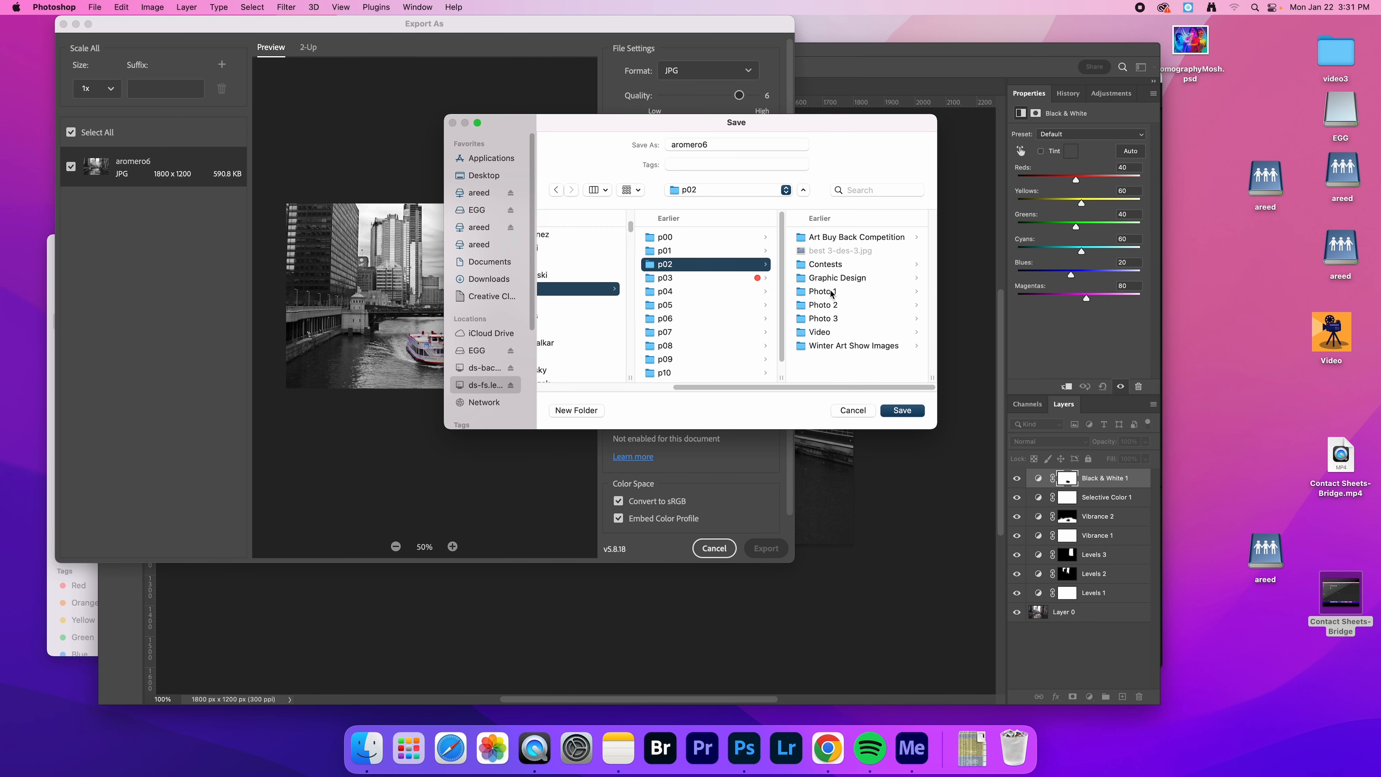
{"action": "left_click", "coordinate": [832, 292]}
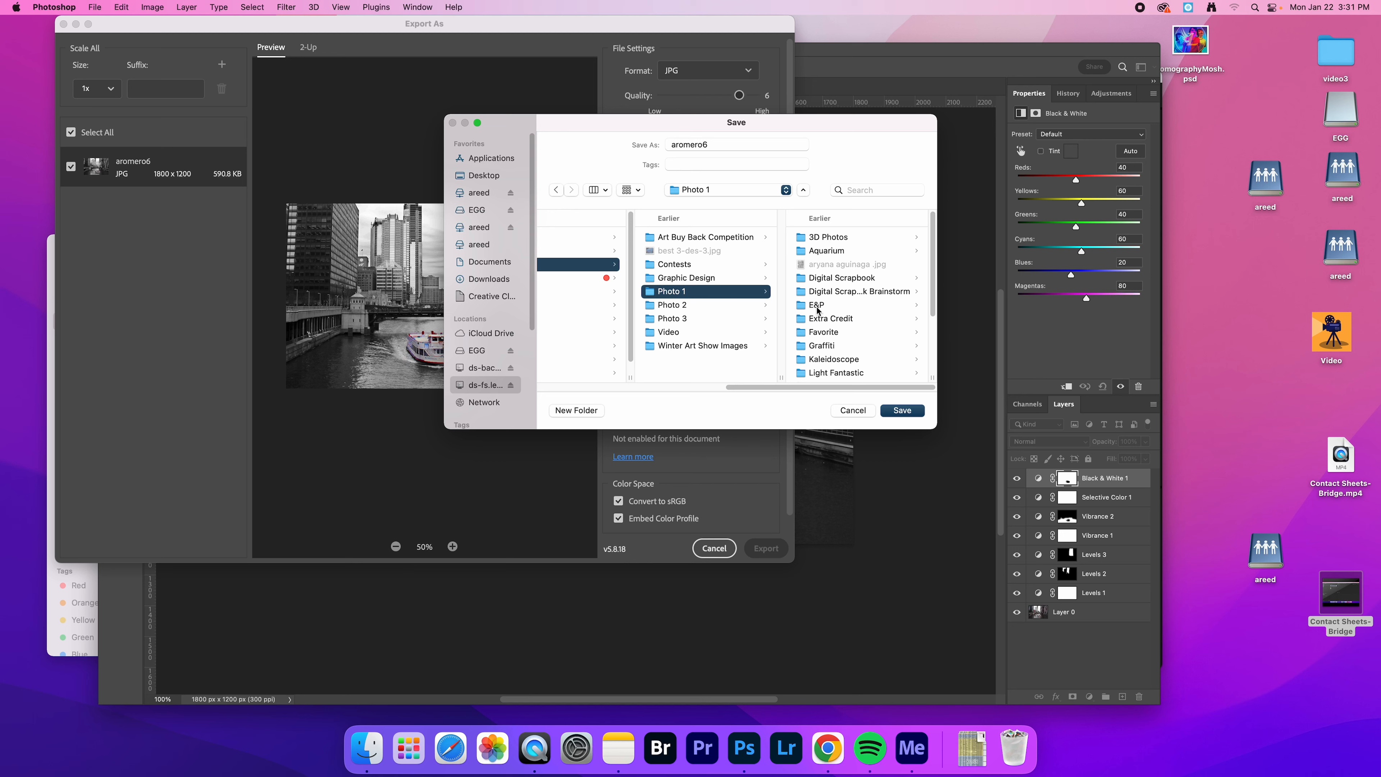
{"action": "left_click", "coordinate": [818, 310]}
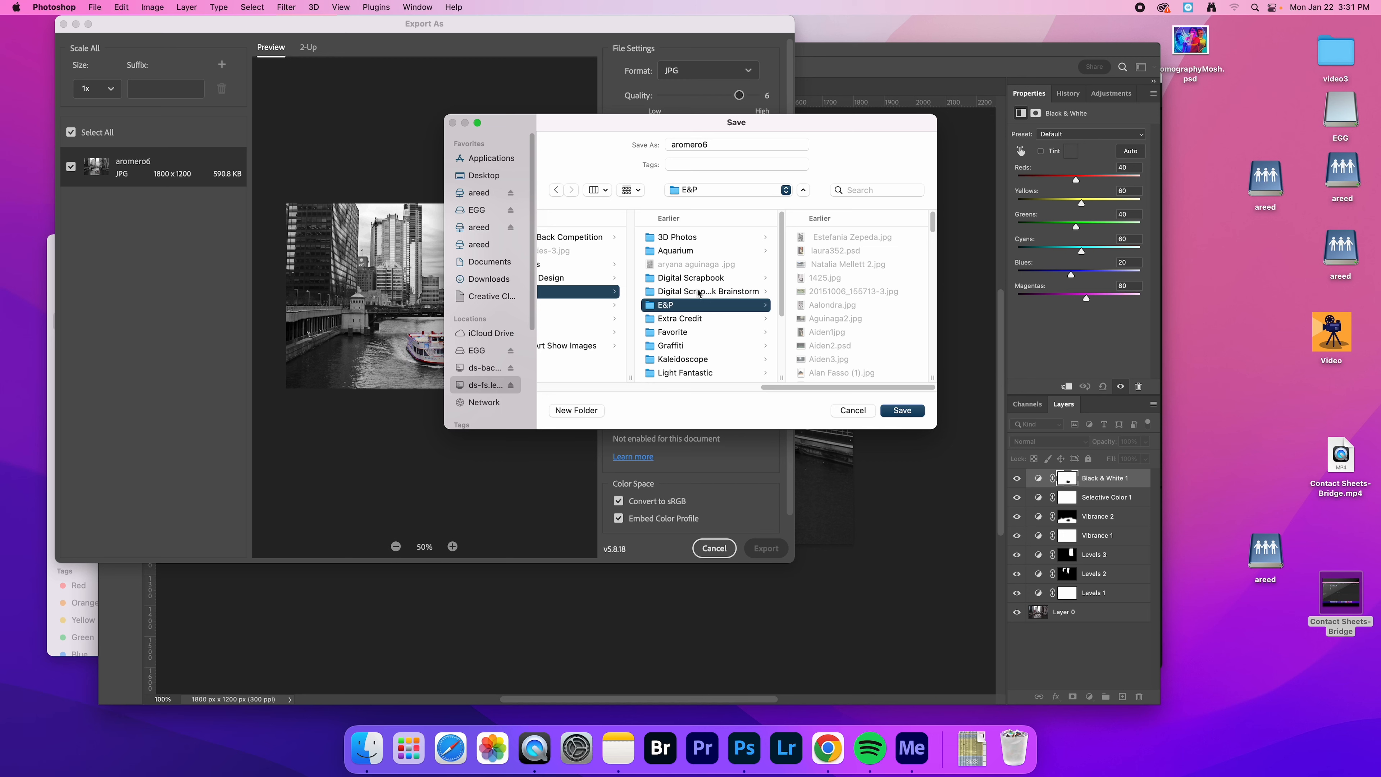
Name the export file YourName3, and cancel both the save and the export
{"action": "double_click", "coordinate": [701, 144]}
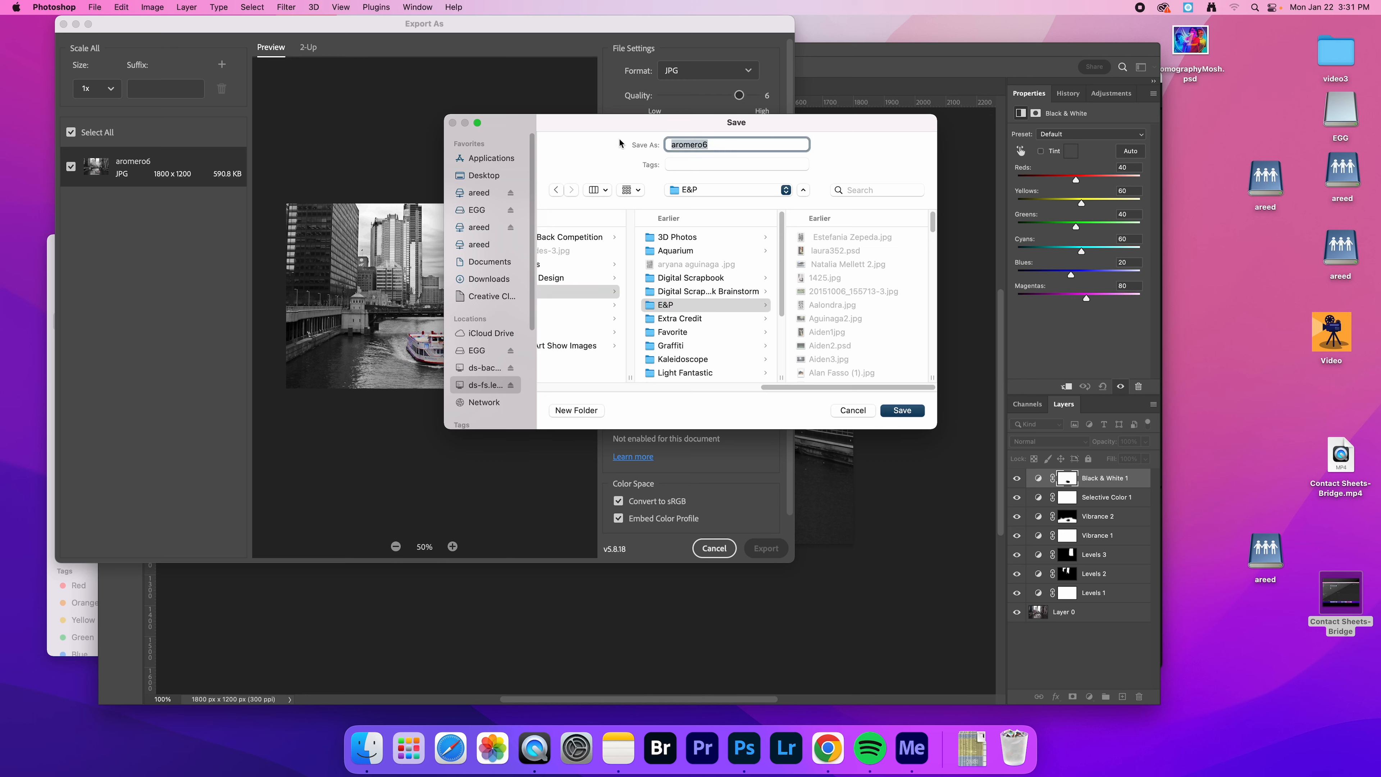
{"action": "type", "text": "YourNam"}
{"action": "type", "text": "e1"}
{"action": "left_click_drag", "start_coordinate": [710, 145], "coordinate": [719, 145]}
{"action": "type", "text": "2"}
{"action": "type", "text": "3"}
{"action": "left_click", "coordinate": [713, 145]}
{"action": "type", "text": "#"}
{"action": "key", "text": "BackSpace"}
{"action": "type", "text": "."}
{"action": "key", "text": "BackSpace"}
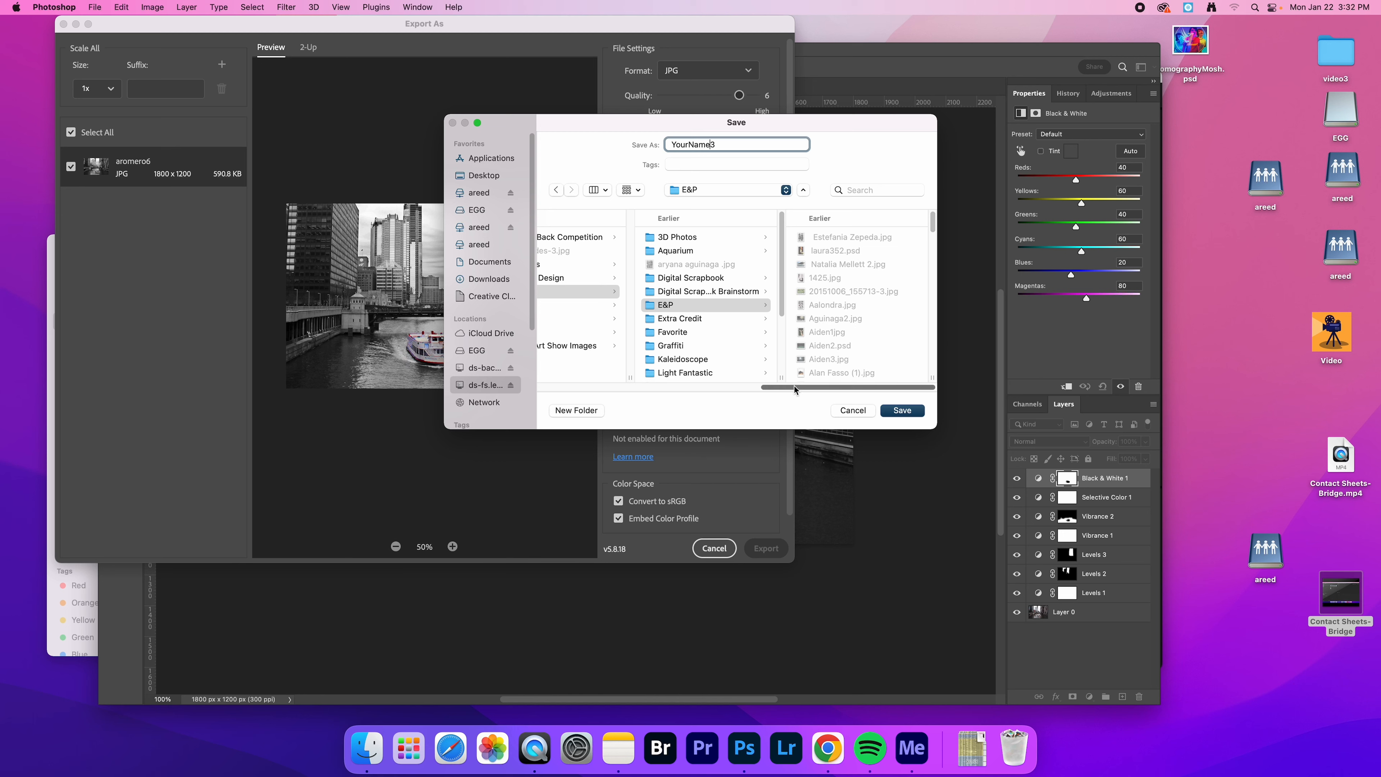
{"action": "left_click_drag", "start_coordinate": [793, 386], "coordinate": [747, 389]}
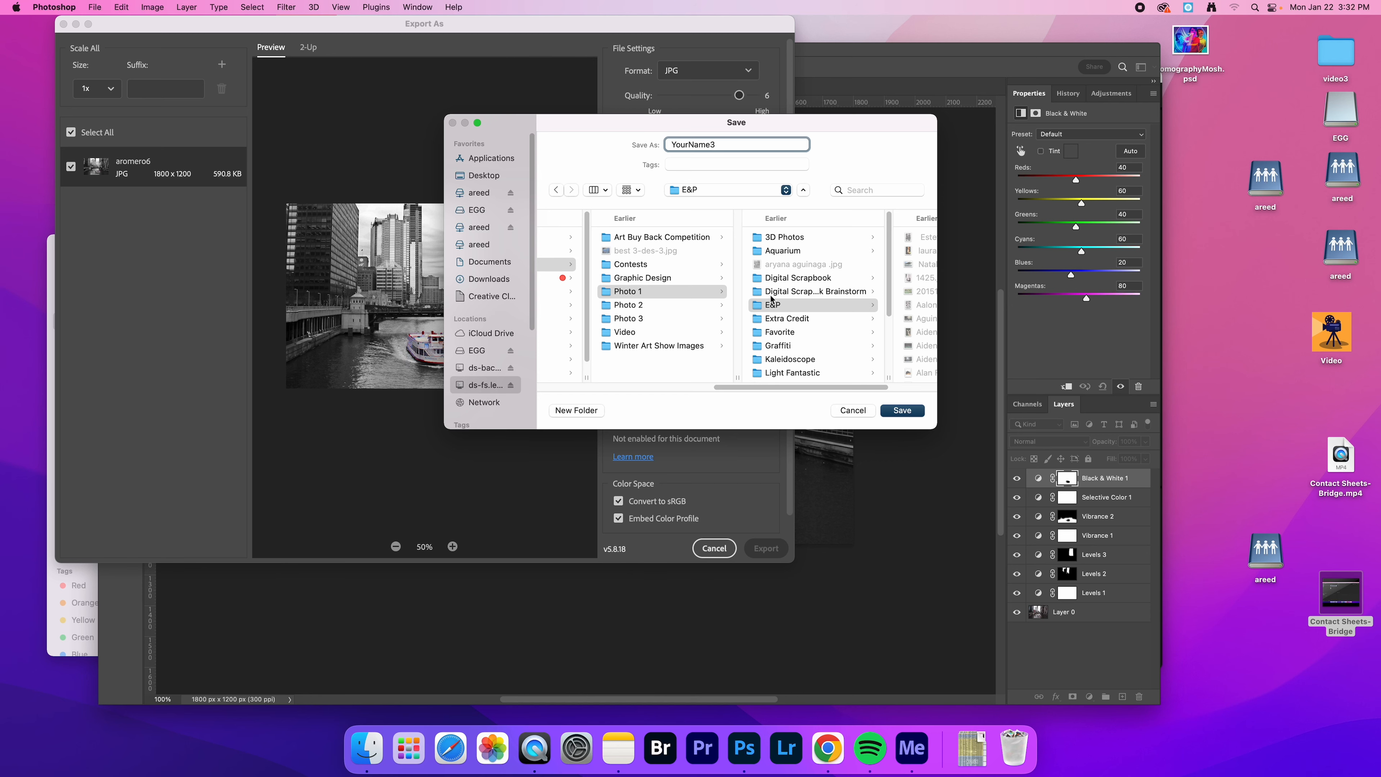
{"action": "left_click", "coordinate": [854, 410]}
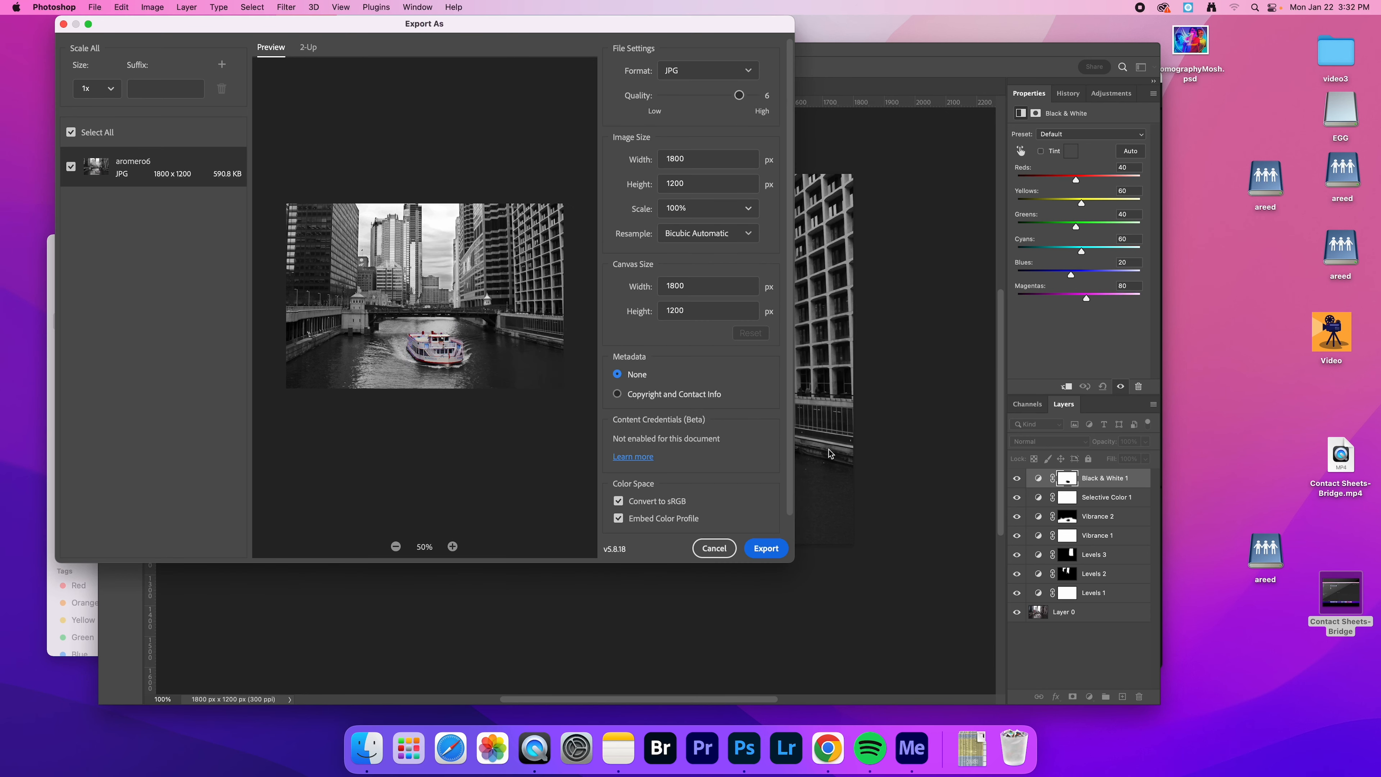
{"action": "left_click", "coordinate": [714, 547]}
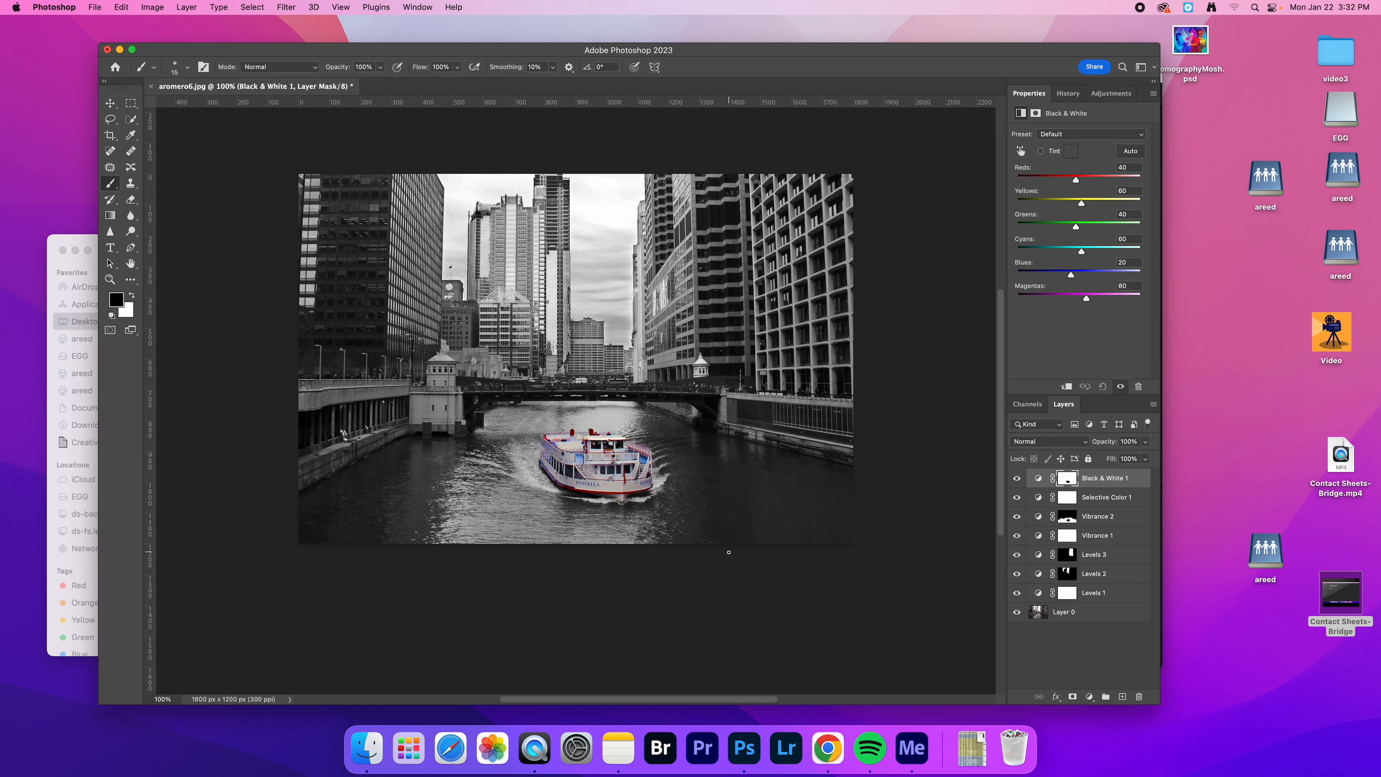